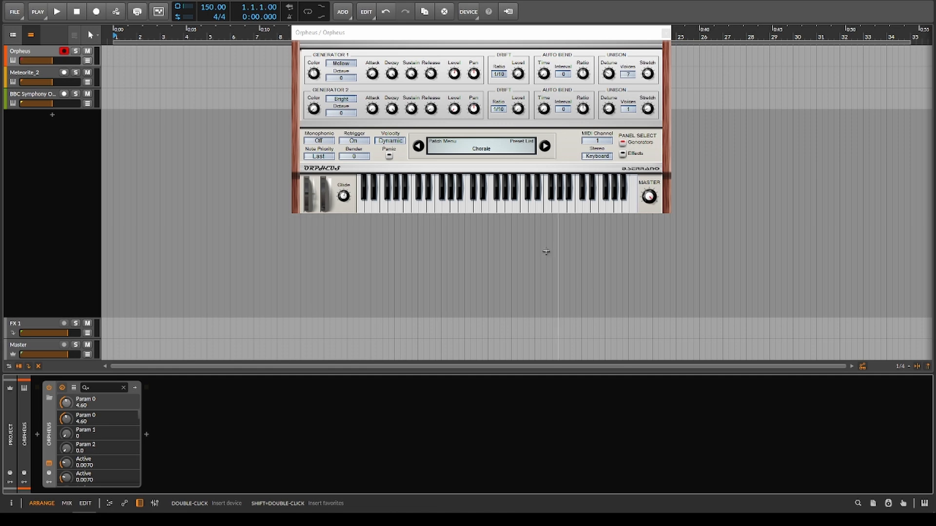
# - Set the project tempo to 104 BPM and bring the Orpheus plugin window into focus
pyautogui.moveTo(213, 7); pyautogui.dragTo(213, 53)
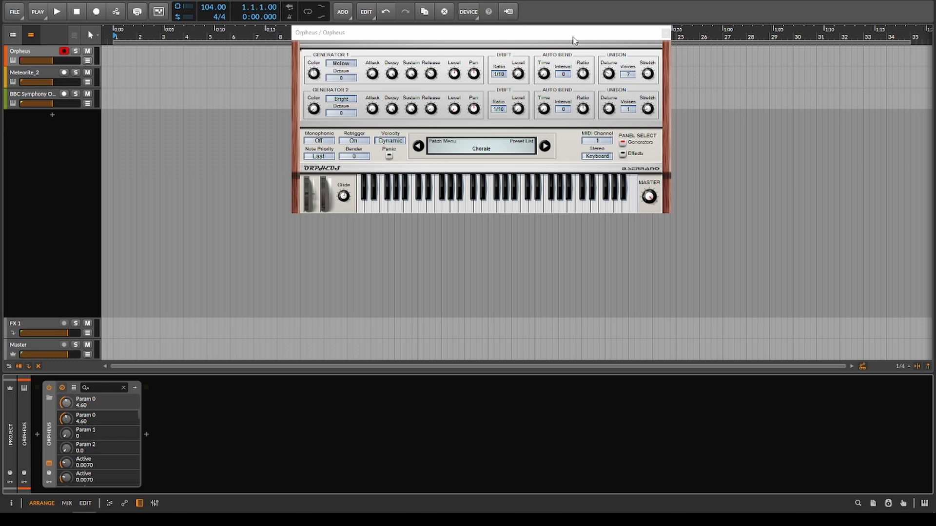
pyautogui.click(578, 39)
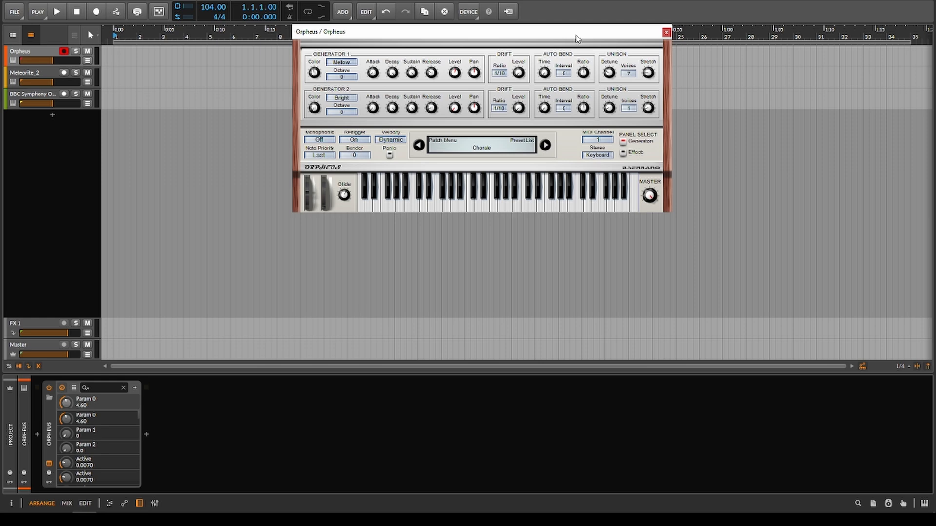
# - Open the Meteorite_2 and Argotlunar plugin windows from their tracks and move them away from where they opened
pyautogui.click(19, 74)
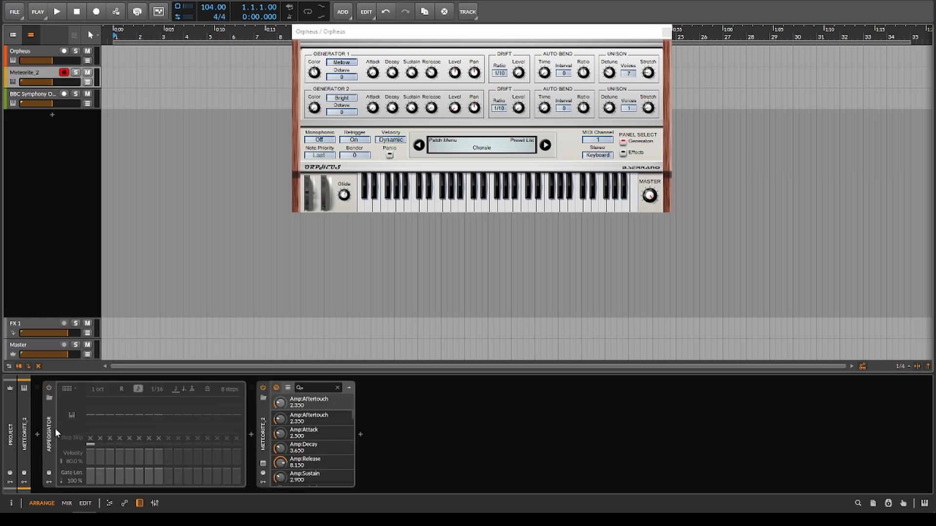
pyautogui.click(263, 463)
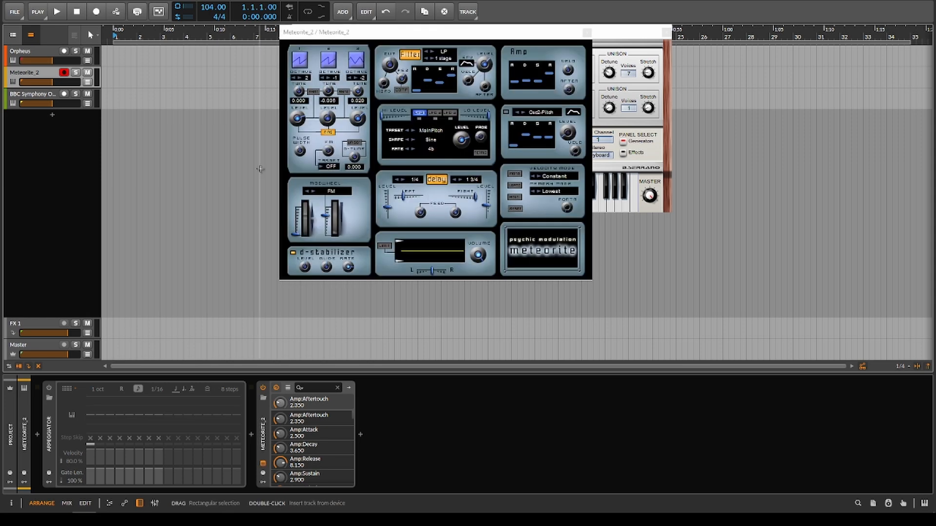
pyautogui.moveTo(312, 32); pyautogui.dragTo(182, 49)
pyautogui.click(15, 96)
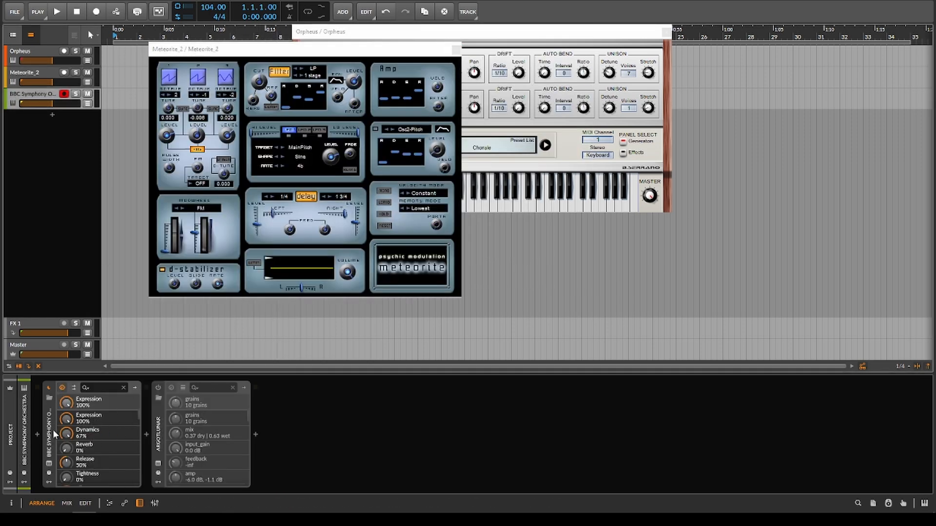
pyautogui.click(157, 464)
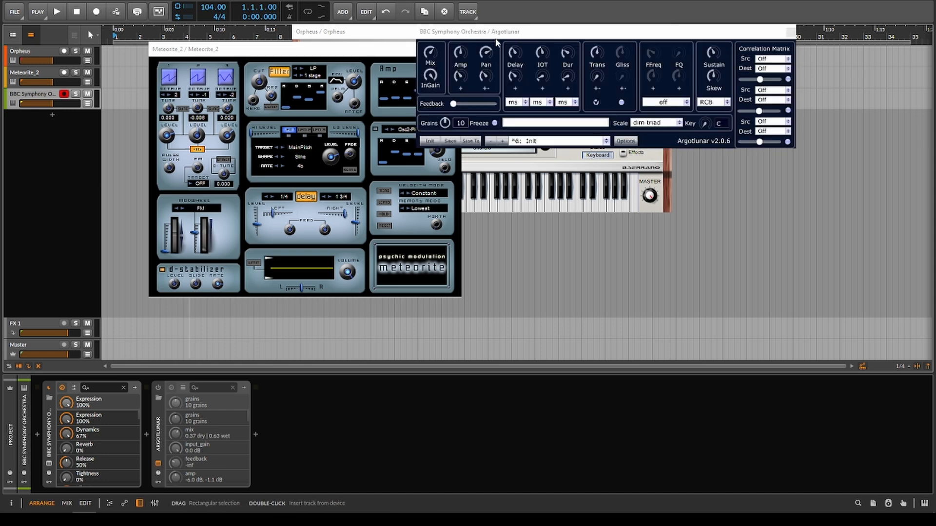
pyautogui.moveTo(507, 37); pyautogui.dragTo(562, 228)
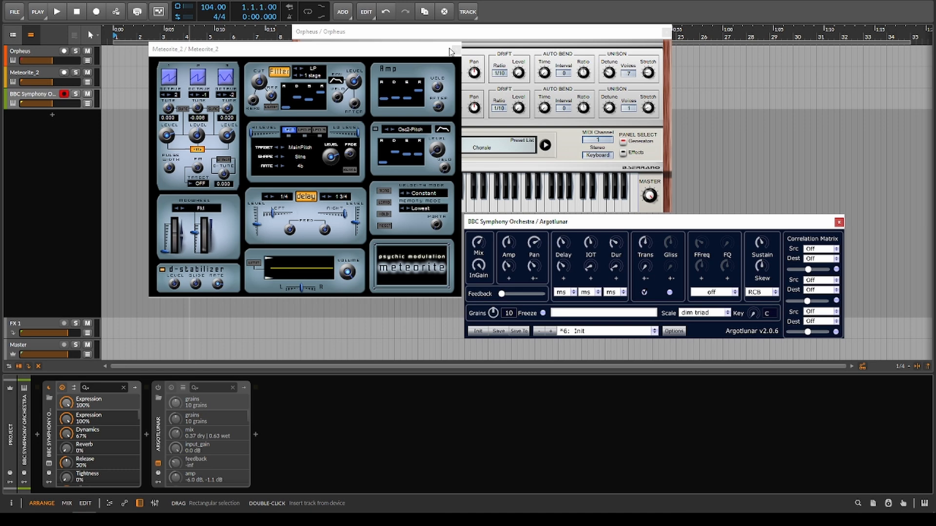
# - Arrange the Orpheus, Meteorite_2 and Argotlunar windows side by side so that none overlaps another
pyautogui.moveTo(536, 31); pyautogui.dragTo(649, 26)
pyautogui.moveTo(435, 49); pyautogui.dragTo(434, 30)
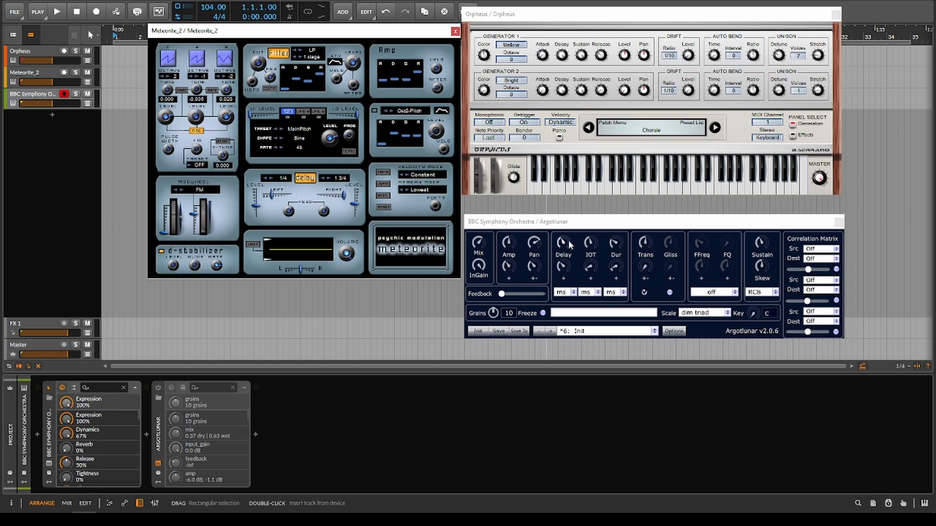
pyautogui.click(567, 220)
pyautogui.moveTo(566, 215); pyautogui.dragTo(564, 210)
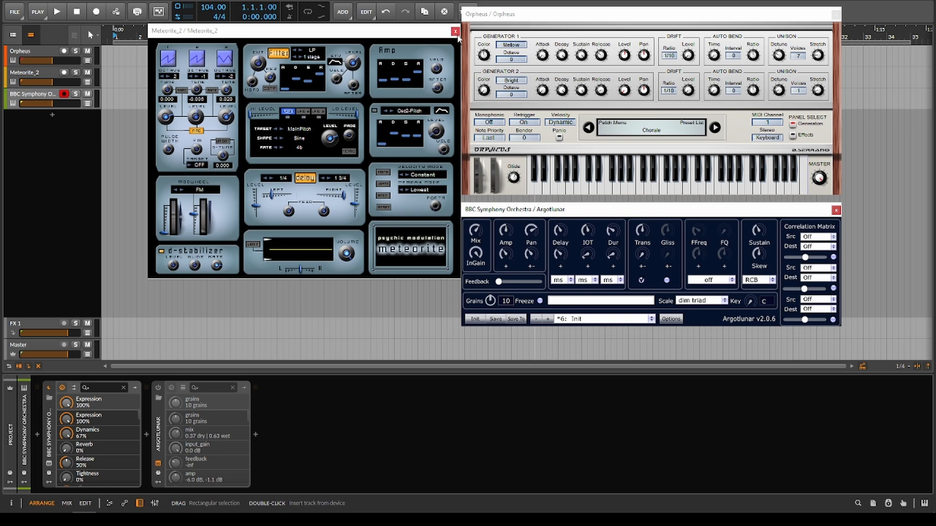
# - Close the Meteorite_2 and Argotlunar windows, and recenter the Orpheus window with its track selected
pyautogui.click(456, 31)
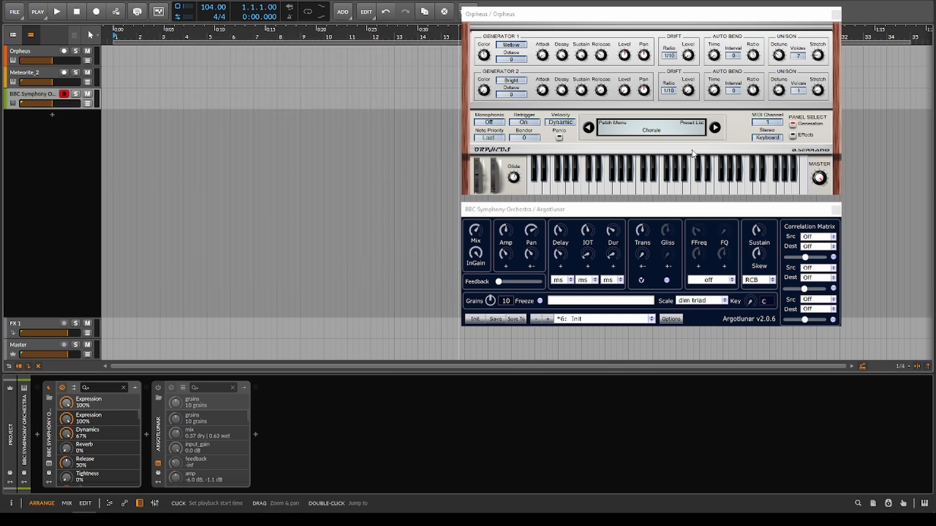
pyautogui.click(836, 210)
pyautogui.moveTo(595, 13); pyautogui.dragTo(395, 40)
pyautogui.click(52, 51)
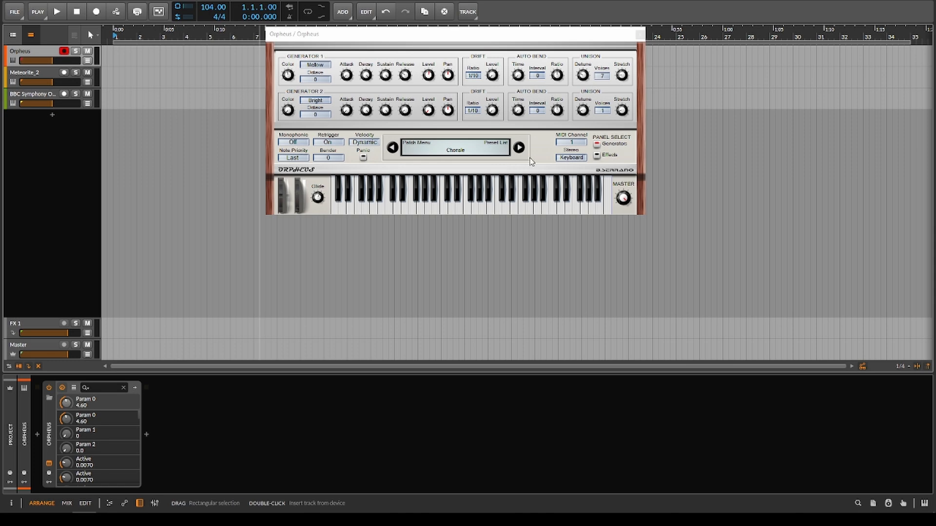
# - View the Orpheus about information and its effects controls, returning to the generator controls
pyautogui.rightClick(538, 156)
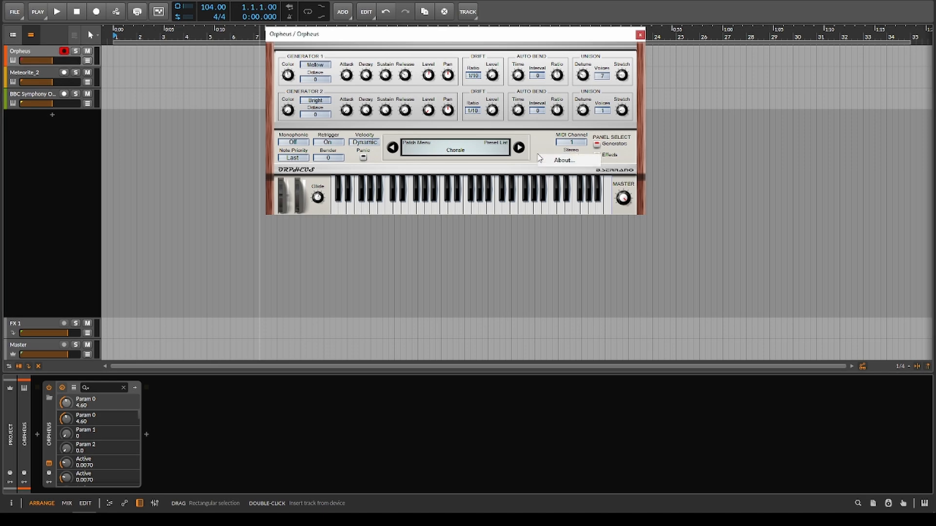
pyautogui.click(547, 161)
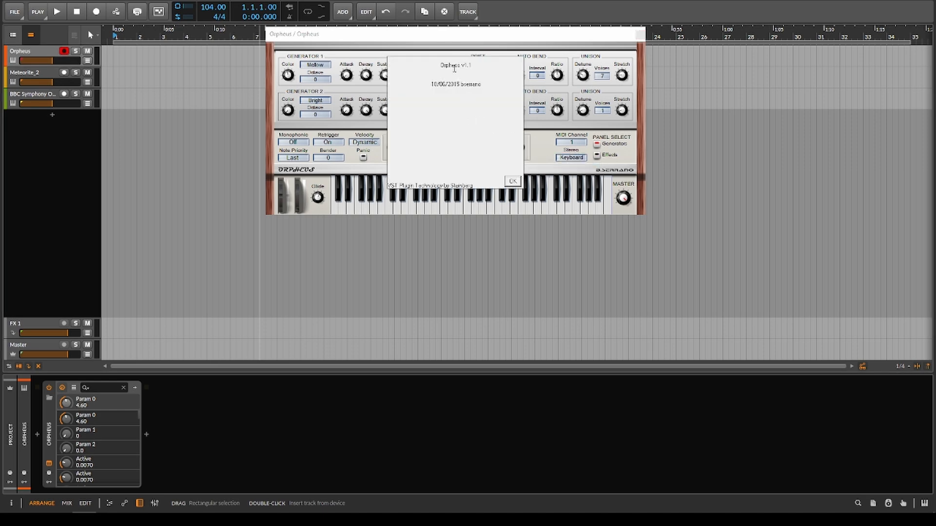
pyautogui.click(512, 181)
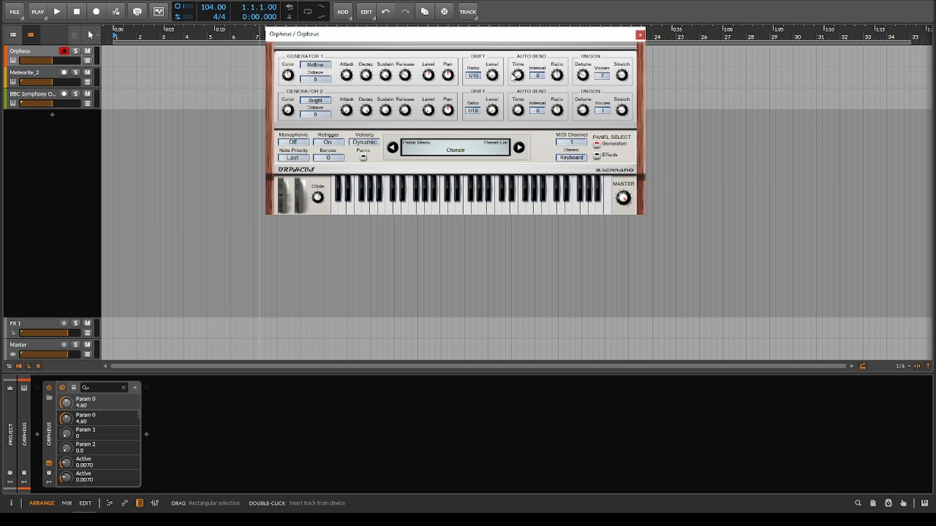
pyautogui.click(597, 155)
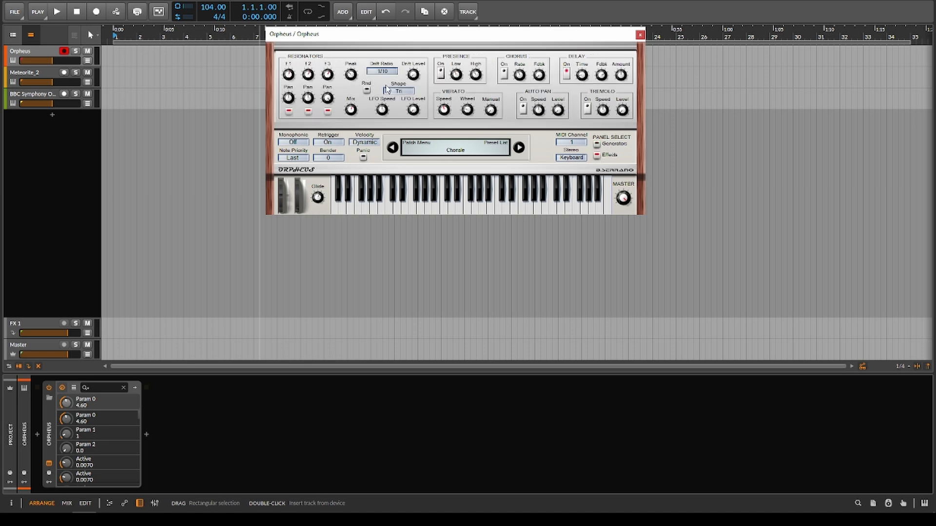
pyautogui.click(597, 145)
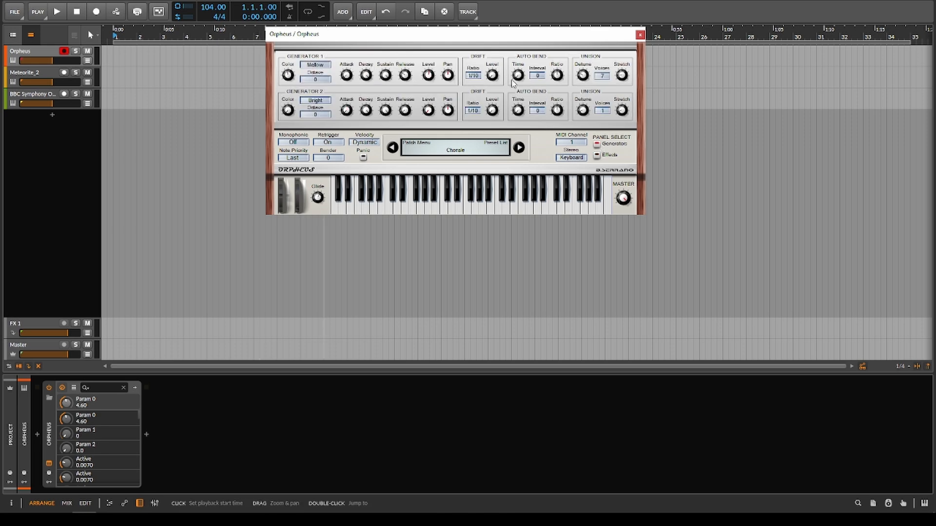
# - Set the auto bend interval to -9 for Generator 1 and +3 for Generator 2
pyautogui.click(537, 75)
pyautogui.click(548, 110)
pyautogui.click(544, 111)
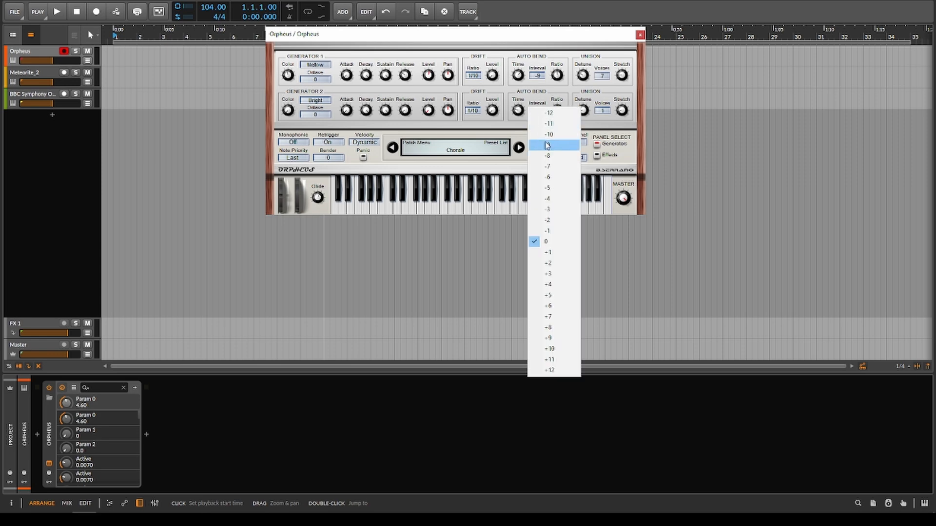
pyautogui.click(558, 276)
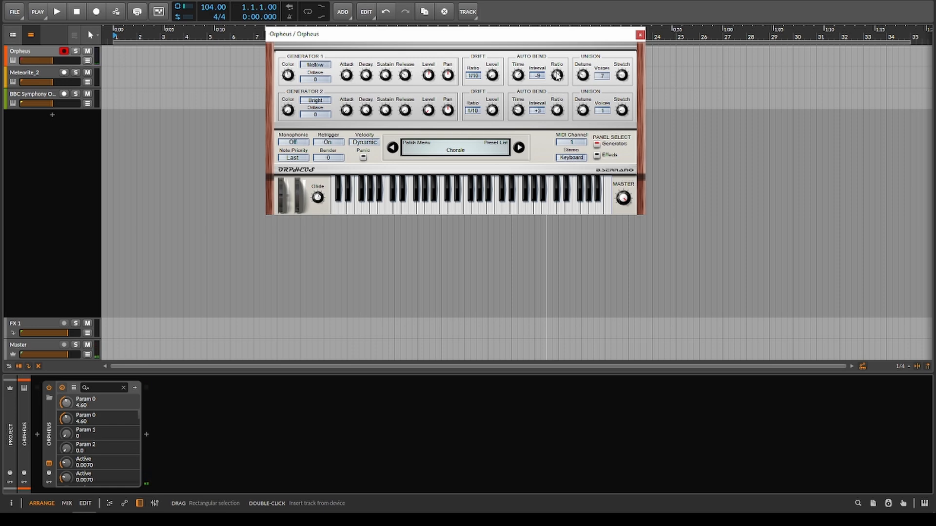
# - Load the Cinema Strings preset in Orpheus and audition the presets that follow it up to Organ
pyautogui.click(499, 144)
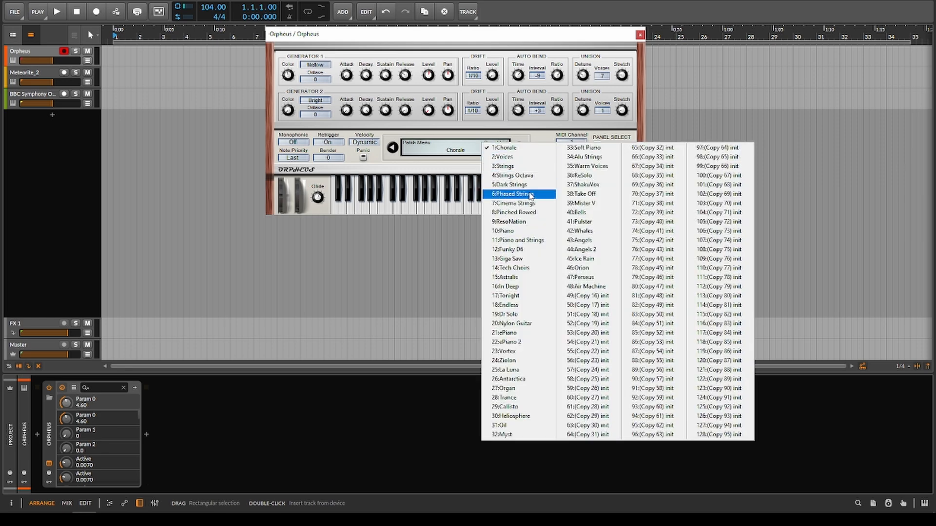
pyautogui.click(515, 204)
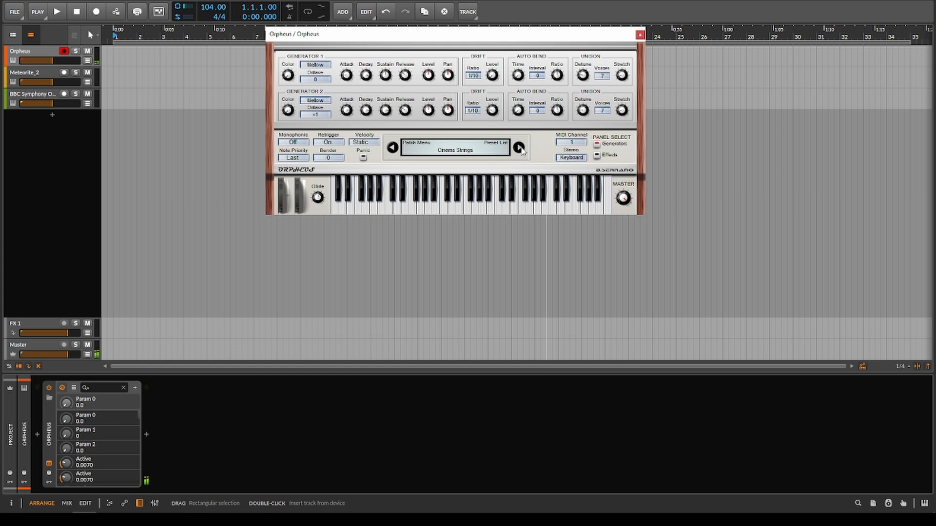
pyautogui.click(520, 147)
pyautogui.click(520, 148)
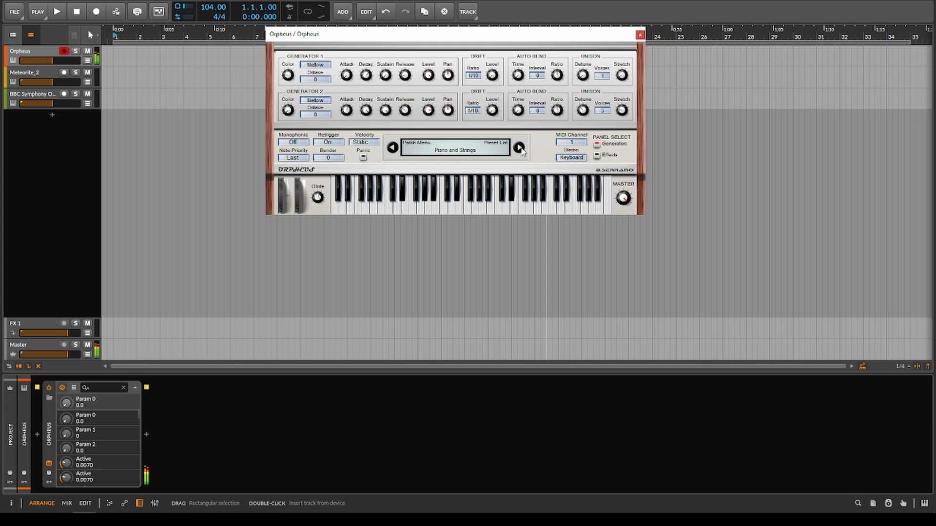
pyautogui.click(520, 147)
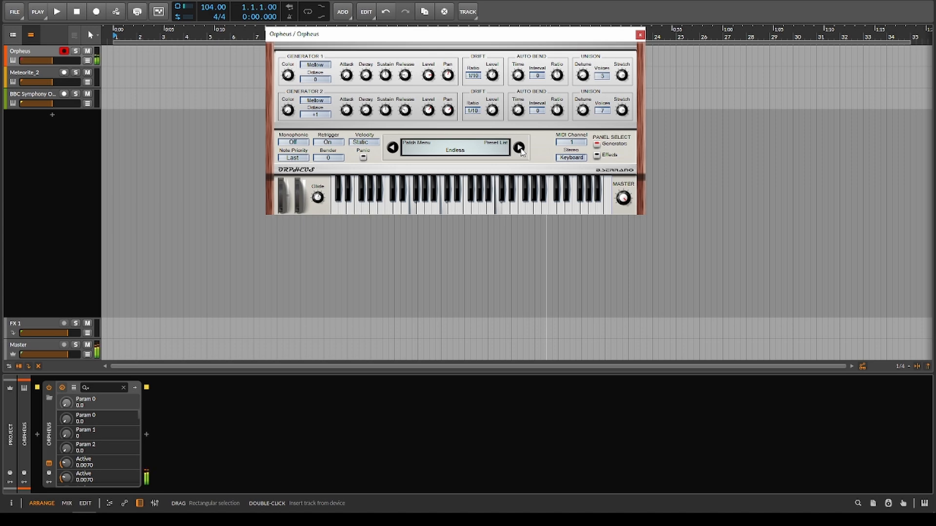
pyautogui.click(519, 148)
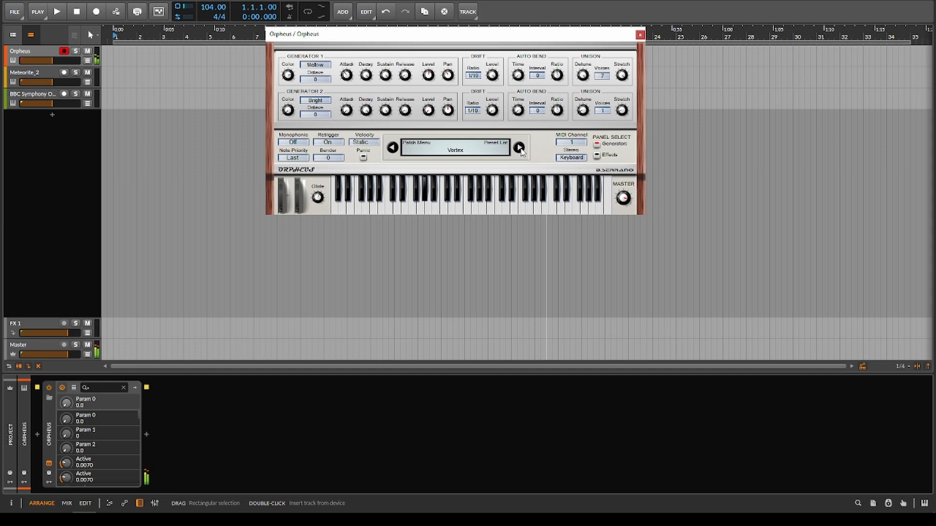
pyautogui.click(519, 148)
pyautogui.click(519, 148)
pyautogui.click(519, 148)
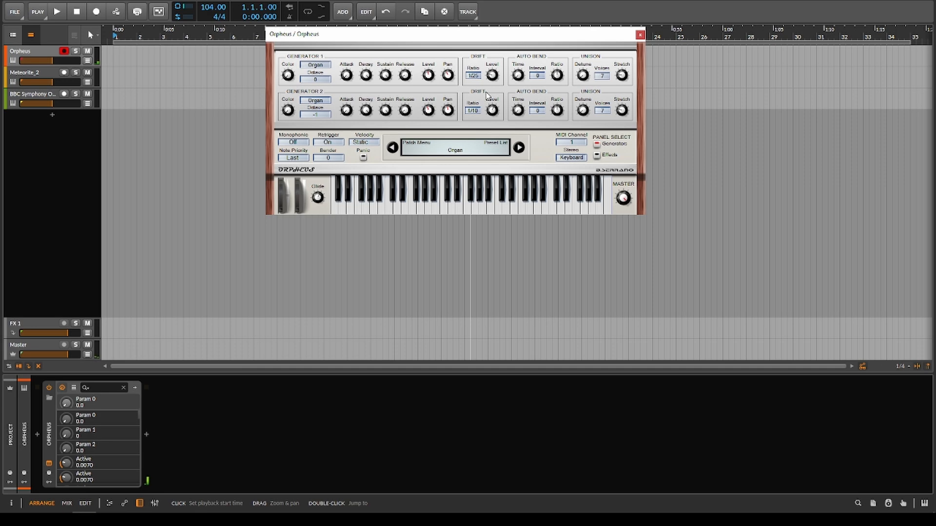
# - Set Generator 1's drift ratio to 2 in the Organ preset
pyautogui.moveTo(513, 76); pyautogui.dragTo(482, 61)
pyautogui.click(470, 75)
pyautogui.click(485, 170)
# - Set Generator 2's waveform to Dark and look through the waveform options of Generator 1
pyautogui.click(324, 100)
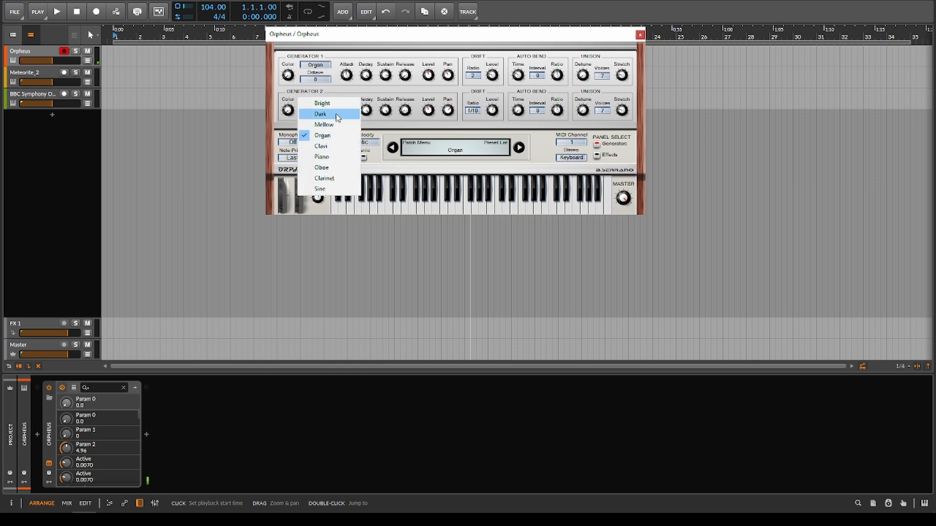
pyautogui.click(334, 114)
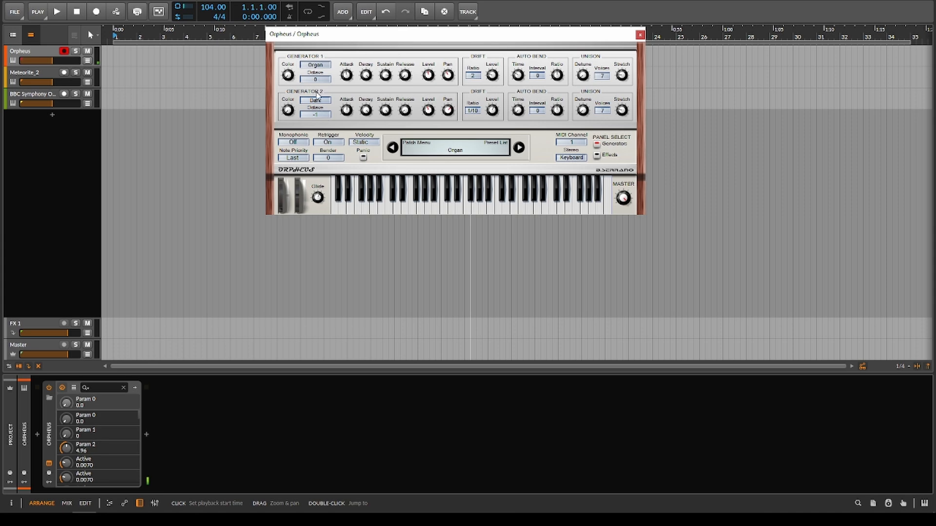
pyautogui.click(321, 67)
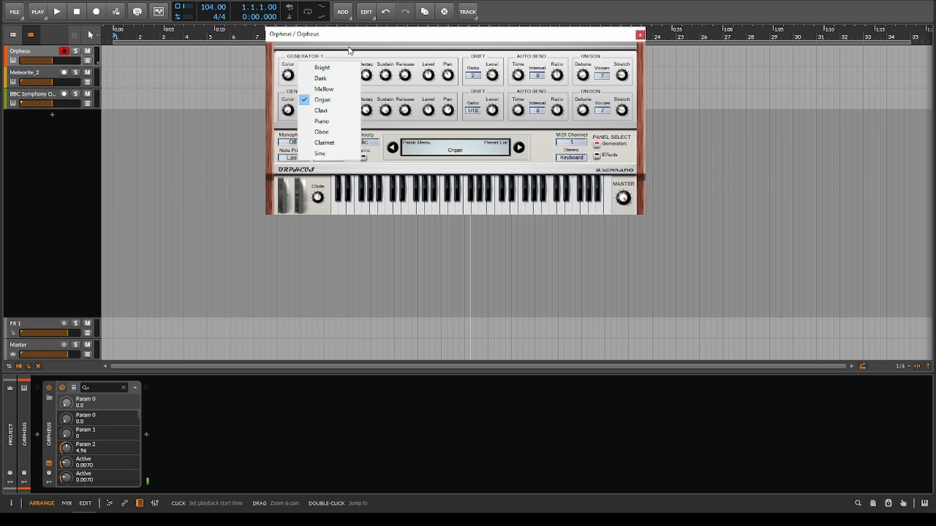
pyautogui.click(345, 41)
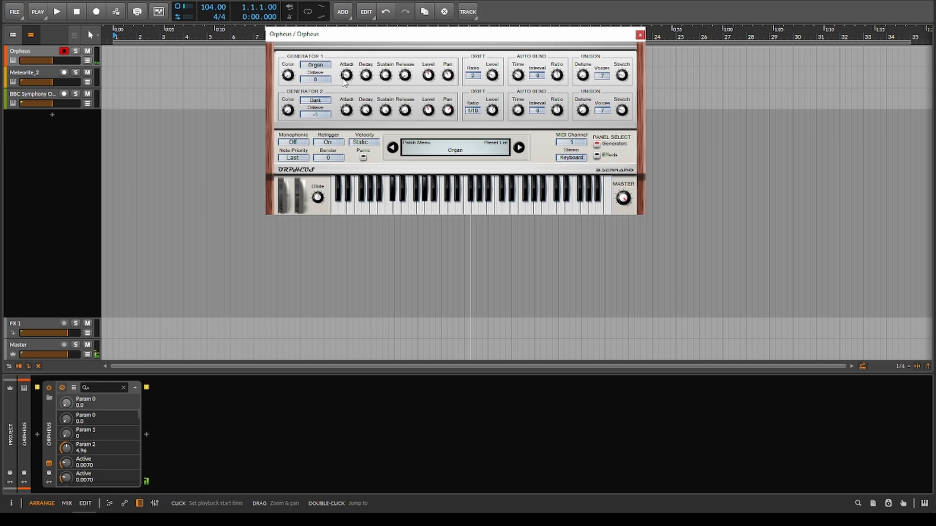
# - Set Generator 2's waveform to Clarinet and Generator 1's octave to -2
pyautogui.click(322, 100)
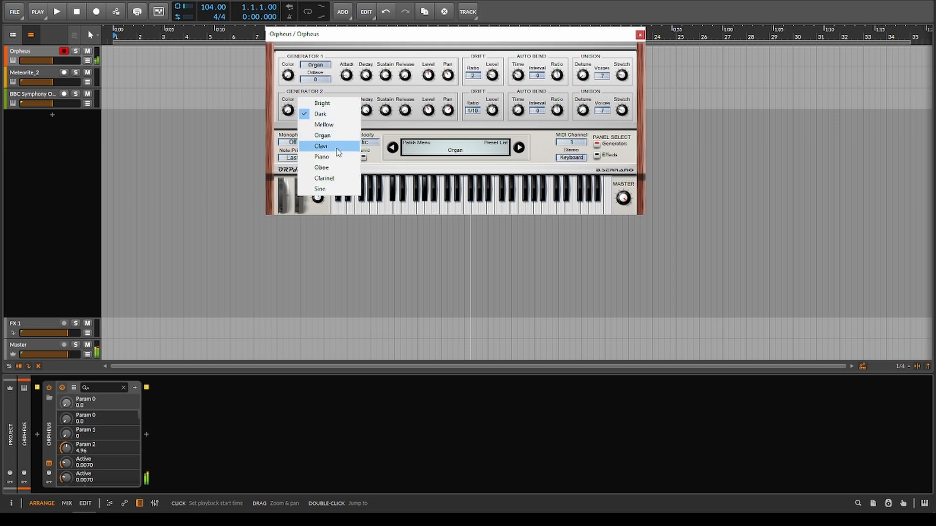
pyautogui.click(336, 179)
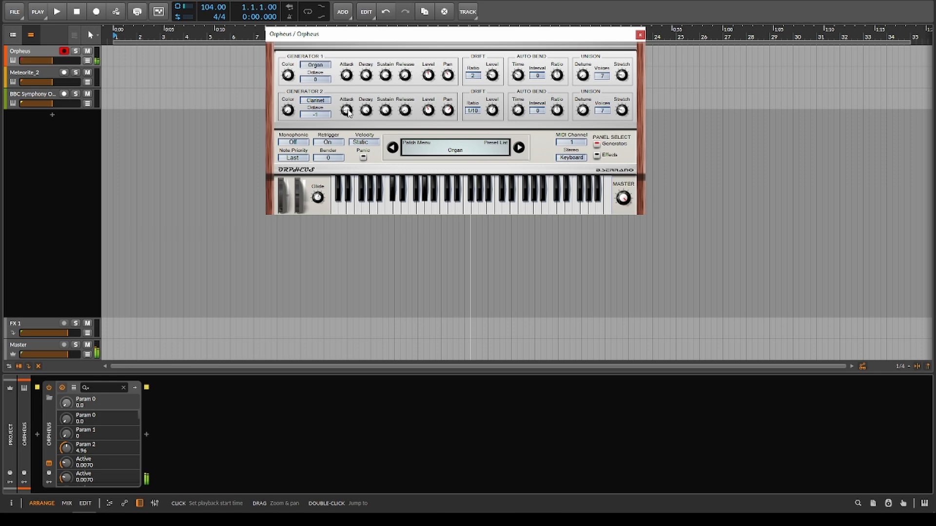
pyautogui.click(320, 80)
pyautogui.click(325, 90)
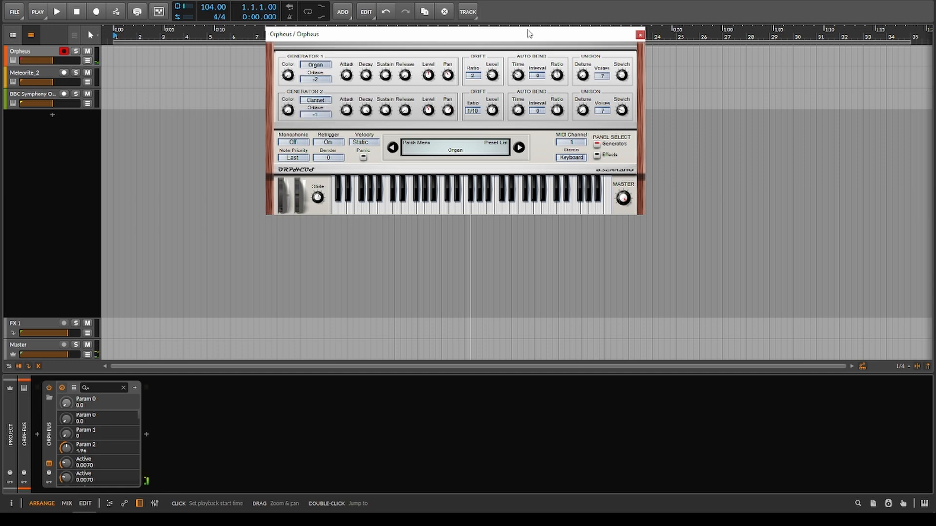
# - Audition the Orpheus presets after Organ, advancing one by one through Callisto to Warm Voices
pyautogui.click(519, 148)
pyautogui.click(519, 148)
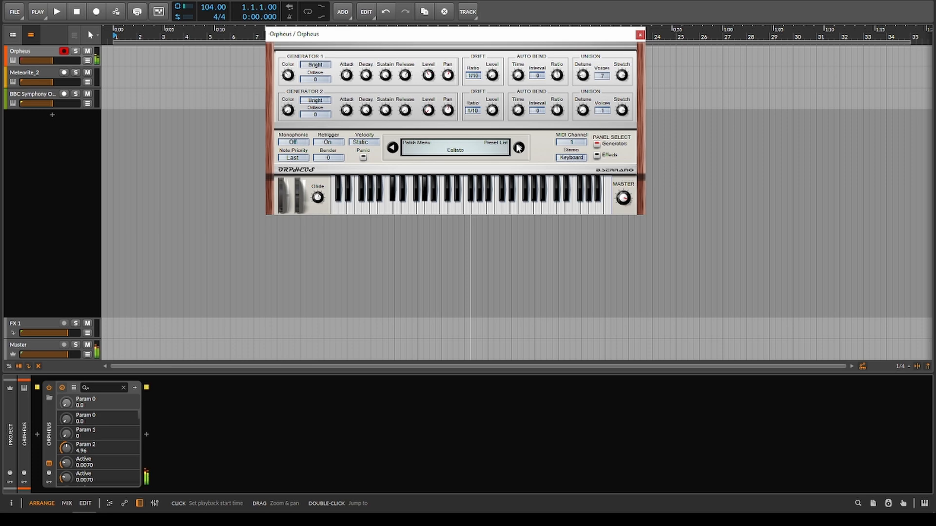
pyautogui.click(519, 148)
pyautogui.click(519, 148)
pyautogui.click(519, 148)
# - Load the Strings preset in Orpheus and set Generator 2's octave to -1
pyautogui.click(484, 145)
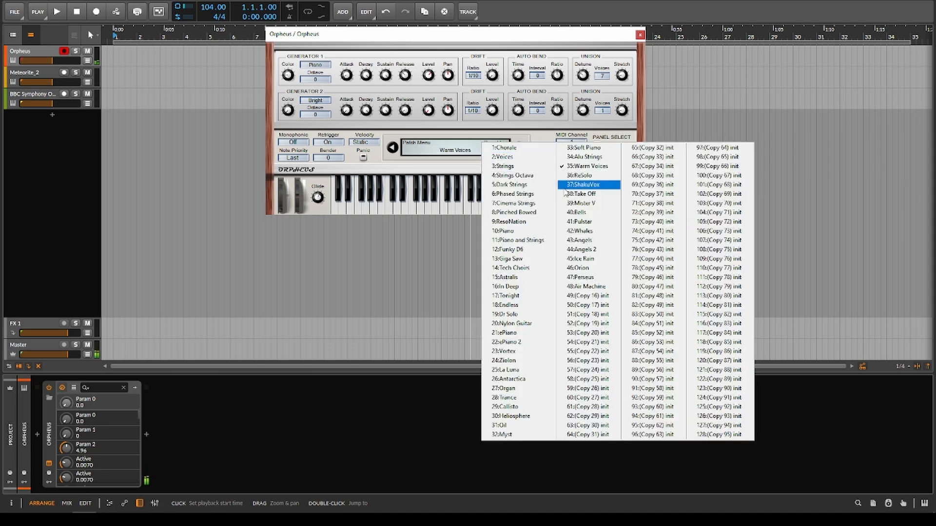
pyautogui.click(536, 167)
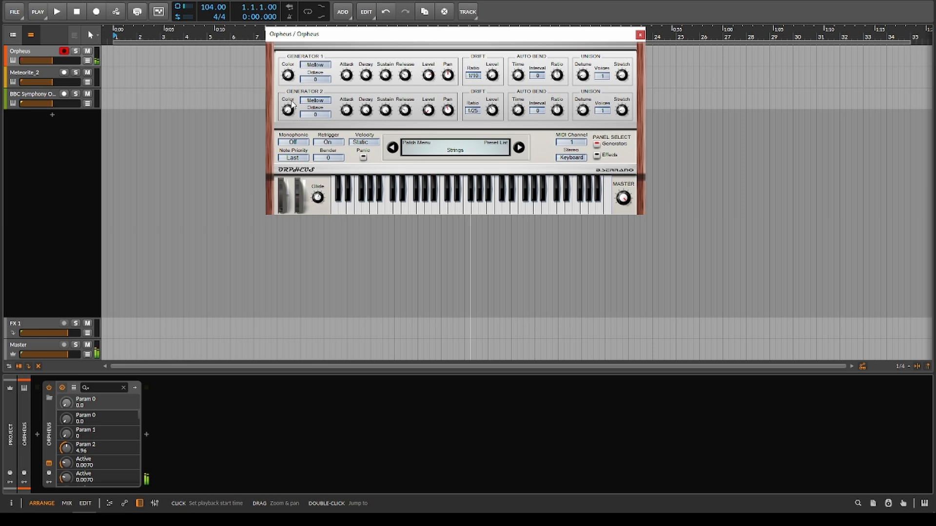
pyautogui.click(320, 115)
pyautogui.click(322, 132)
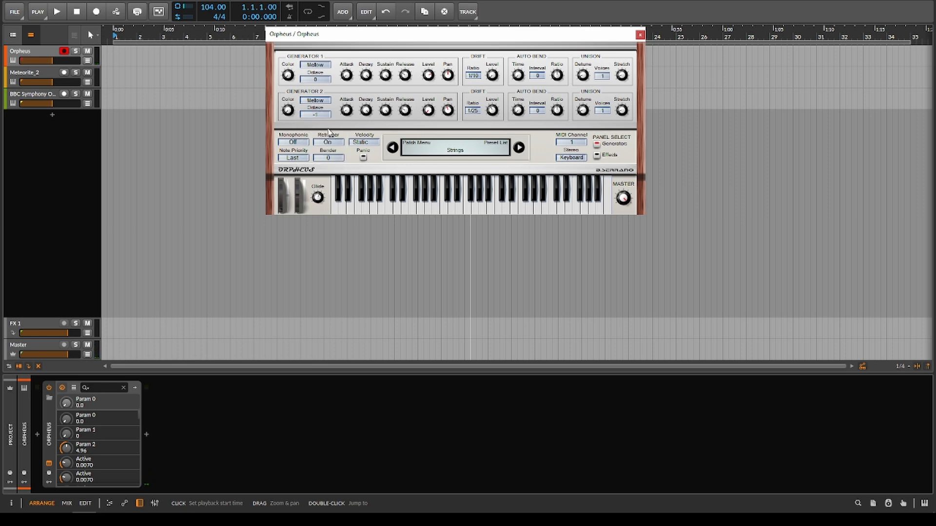
# - In the Orpheus effects, set the resonator shape to Ramp, turn on all three resonator switches and enable the delay
pyautogui.click(598, 156)
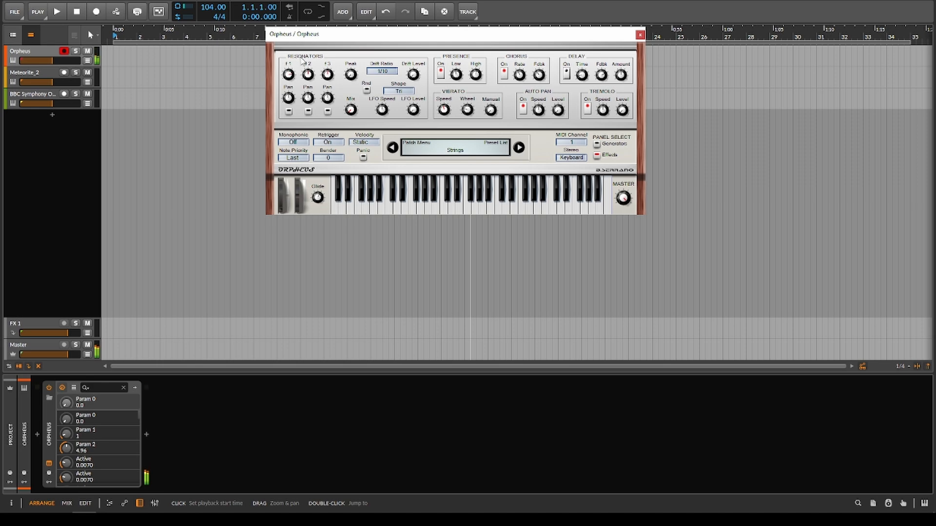
pyautogui.click(408, 95)
pyautogui.click(416, 146)
pyautogui.click(308, 111)
pyautogui.click(289, 111)
pyautogui.click(328, 111)
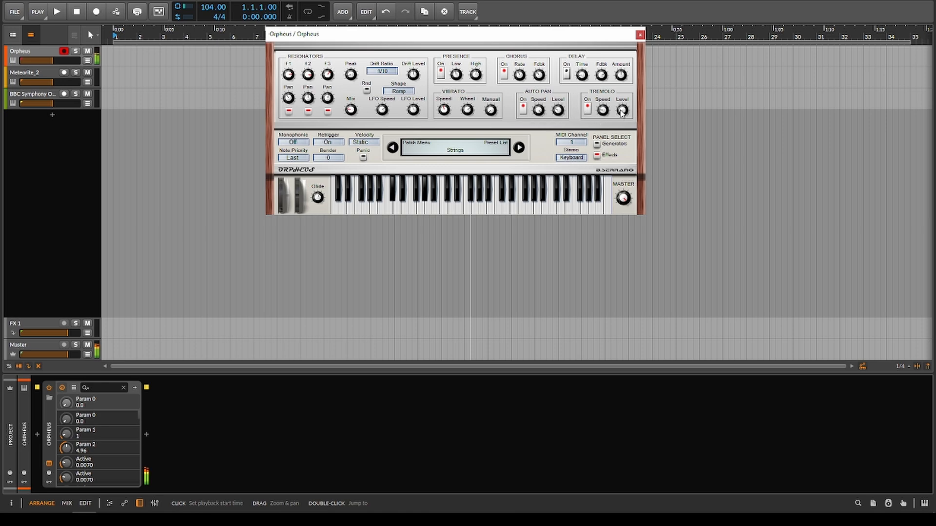
pyautogui.click(567, 74)
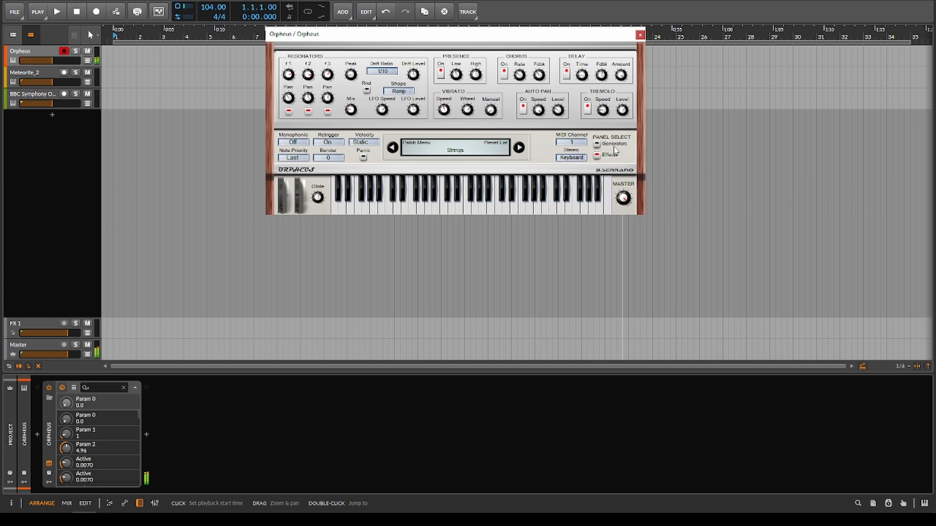
# - Lower the sustain of Generator 2 and close the Orpheus window
pyautogui.click(599, 145)
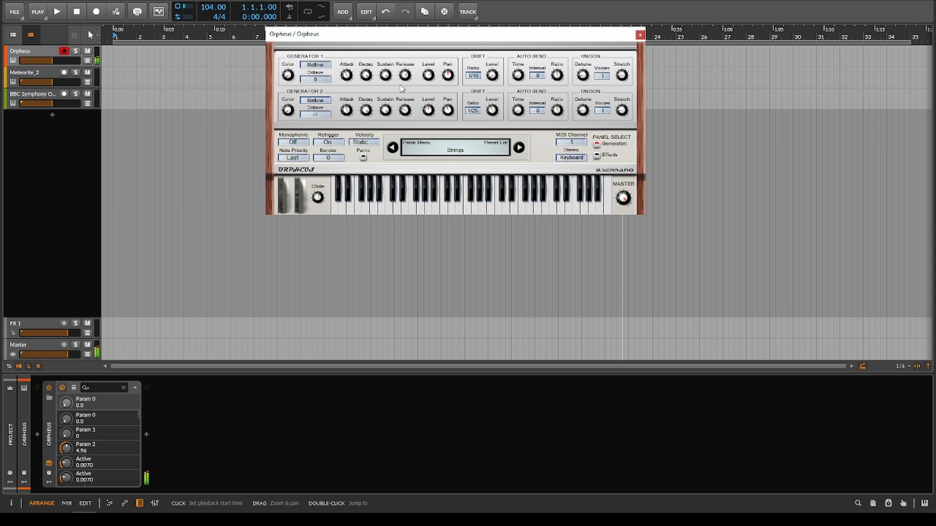
pyautogui.moveTo(385, 106); pyautogui.dragTo(374, 119)
pyautogui.click(640, 36)
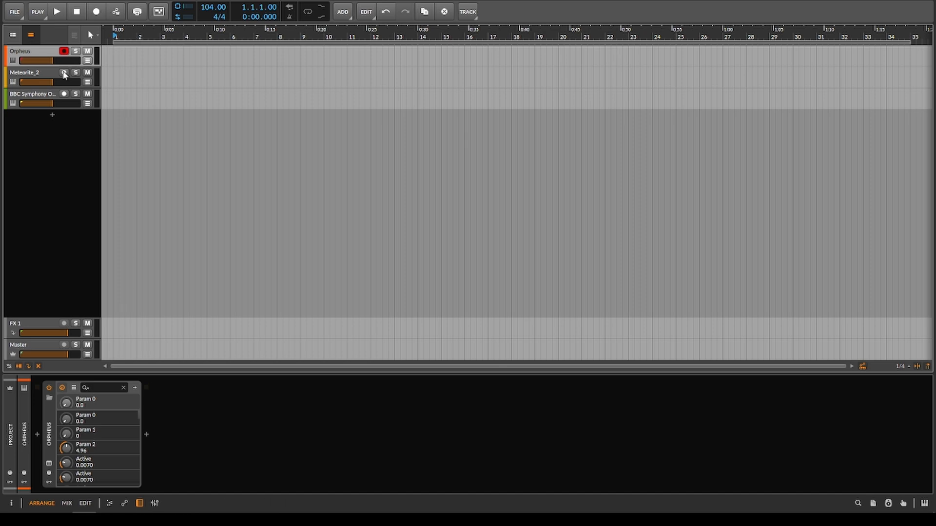
# - Select the Meteorite_2 track, open its synth window and move it toward the centre of the arrangement
pyautogui.click(45, 72)
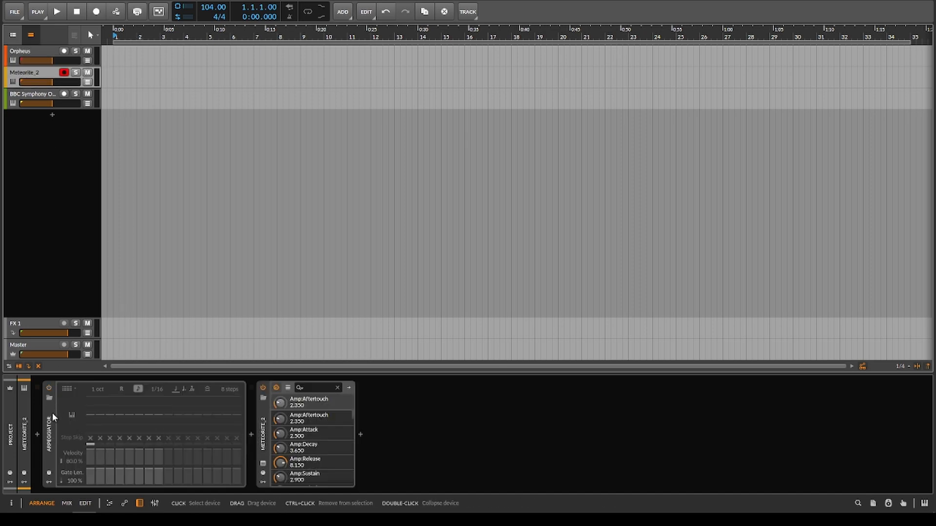
pyautogui.click(262, 466)
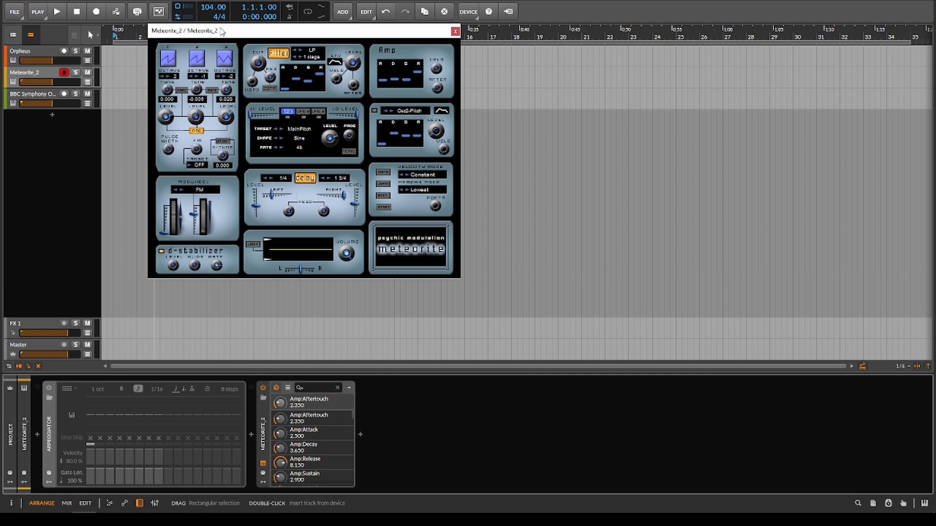
pyautogui.moveTo(221, 30); pyautogui.dragTo(401, 31)
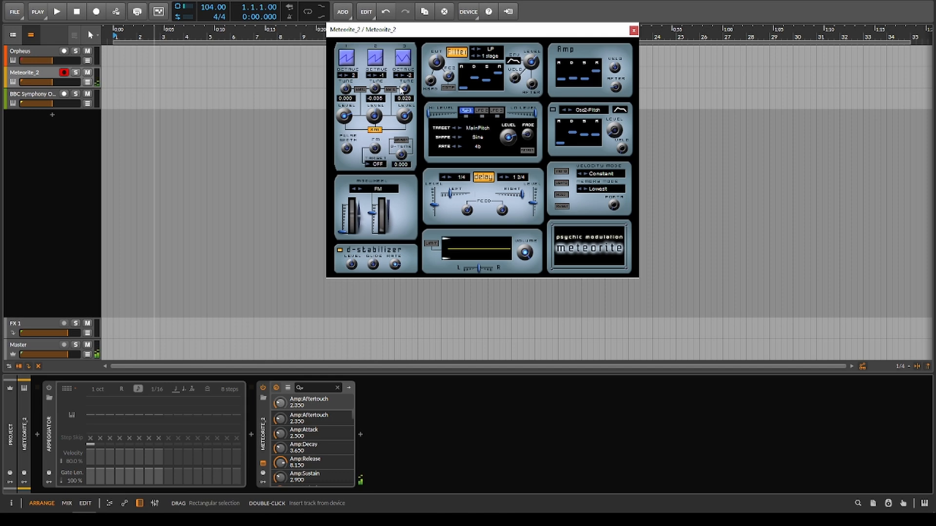
# - Set Meteorite's left delay time to 1 1/2 and right delay time to 1/2, and switch the delay off
pyautogui.click(450, 178)
pyautogui.click(516, 178)
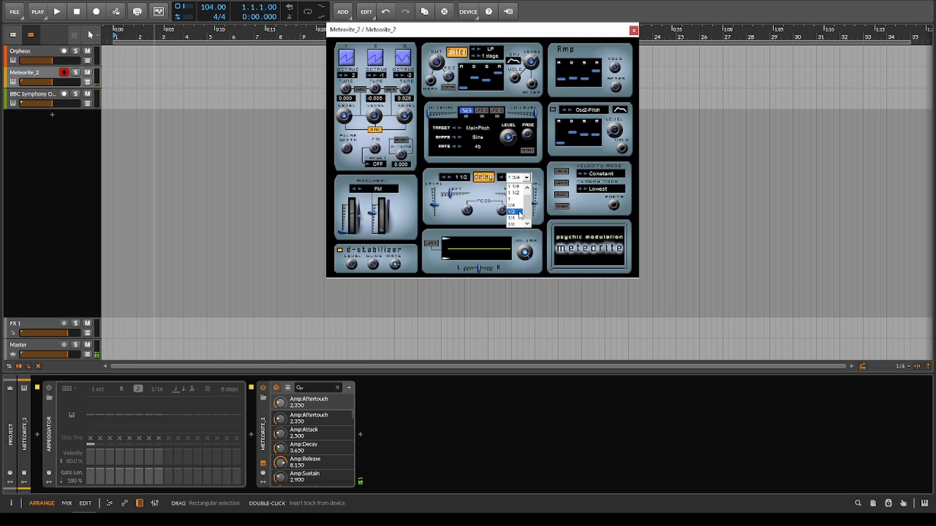
pyautogui.click(512, 211)
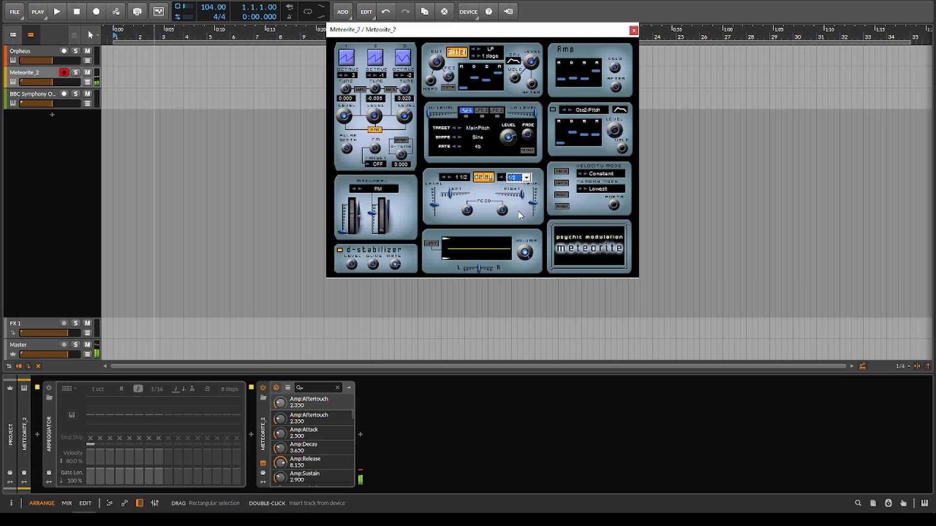
pyautogui.click(480, 182)
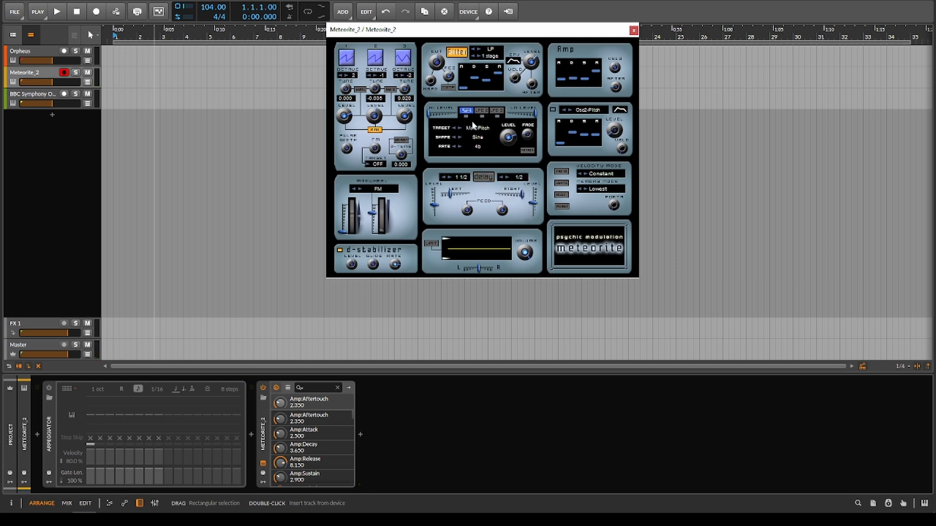
# - Go through the pages of Meteorite's LFO section and leave the second LFO selected
pyautogui.click(478, 112)
pyautogui.click(466, 115)
pyautogui.click(472, 111)
pyautogui.click(498, 111)
pyautogui.click(480, 111)
# - Cycle the waveforms of Meteorite's oscillators, giving oscillator 2 a square wave, and set oscillator 1's octave to -1
pyautogui.click(380, 60)
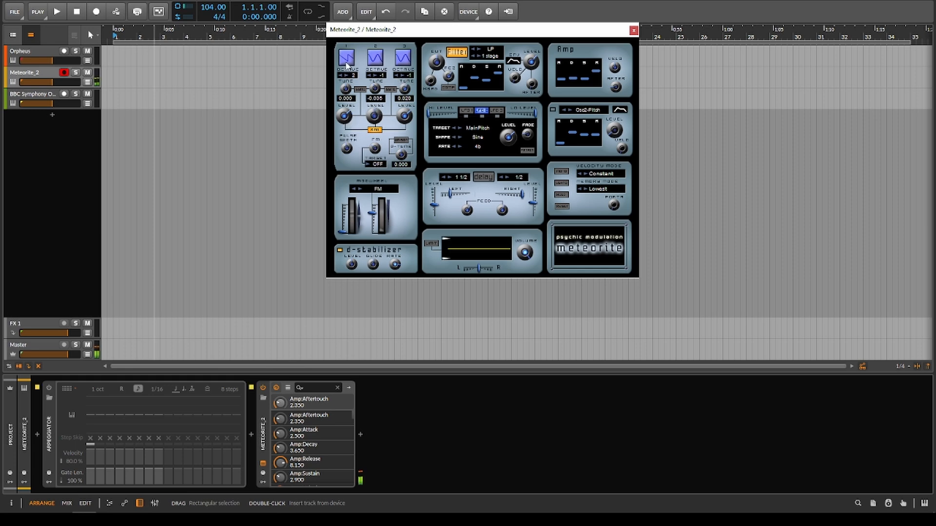
pyautogui.click(407, 61)
pyautogui.click(380, 60)
pyautogui.doubleClick(352, 62)
pyautogui.click(353, 62)
pyautogui.click(351, 76)
pyautogui.click(348, 92)
# - Raise the amp envelope's attack to 6.050 and set the selected LFO's shape to Triangle
pyautogui.moveTo(563, 81); pyautogui.dragTo(561, 59)
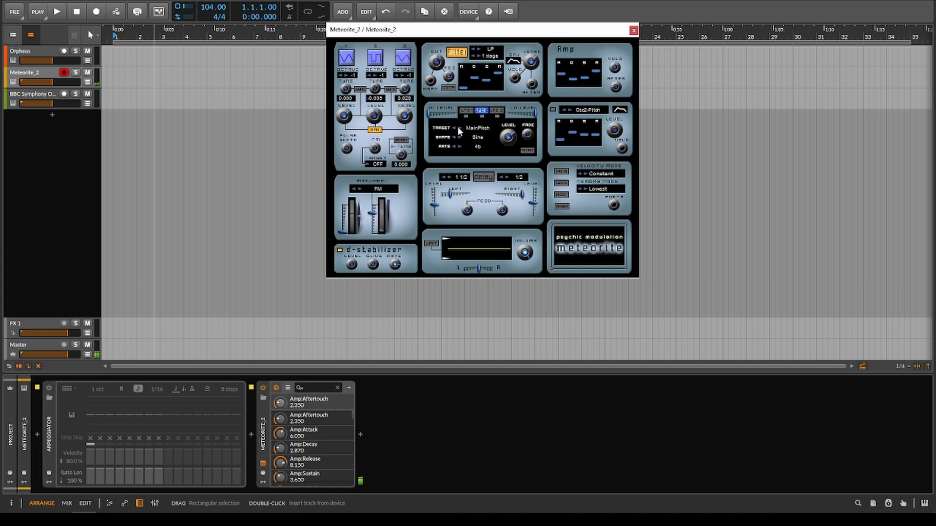
pyautogui.click(461, 139)
pyautogui.click(464, 139)
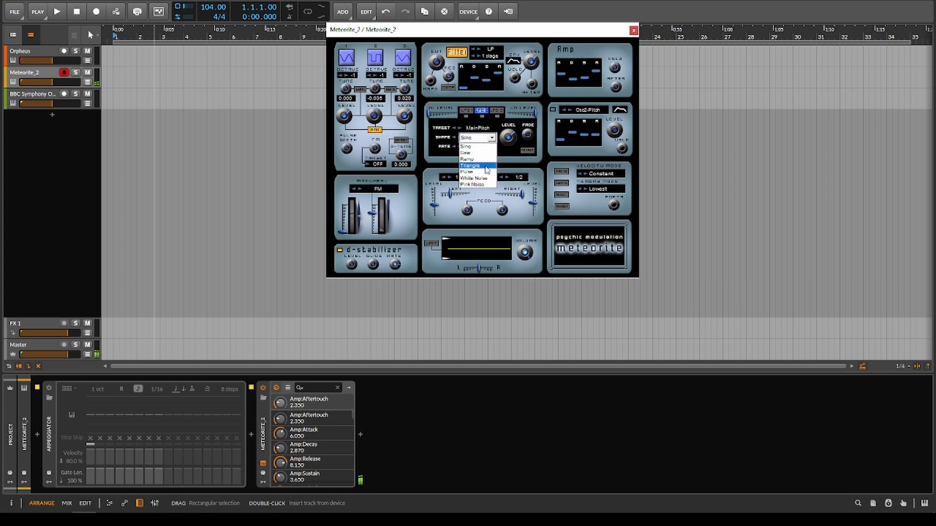
pyautogui.click(483, 165)
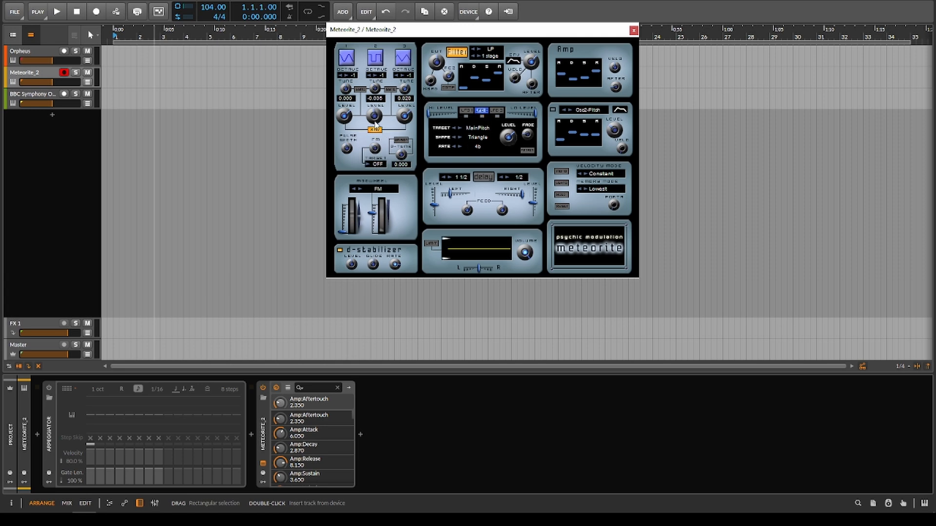
# - Turn on both switches between the oscillator tune knobs and set the oscillators' D-tune value to 0.017
pyautogui.click(360, 90)
pyautogui.click(390, 90)
pyautogui.moveTo(403, 155); pyautogui.dragTo(404, 122)
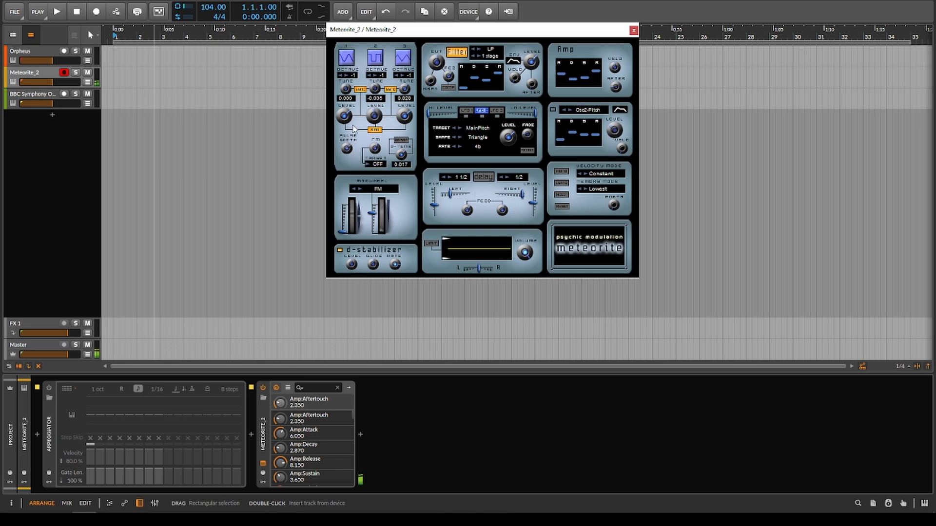
# - Switch the delay on with a higher left level and raise the Meteorite_2 track volume to -2.2 dB
pyautogui.click(483, 177)
pyautogui.moveTo(51, 82); pyautogui.dragTo(64, 82)
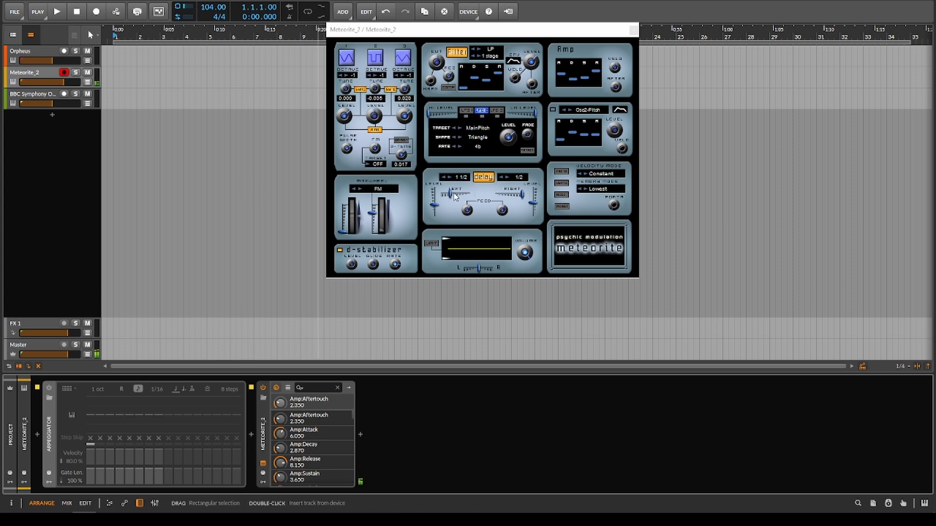
pyautogui.moveTo(434, 203); pyautogui.dragTo(434, 184)
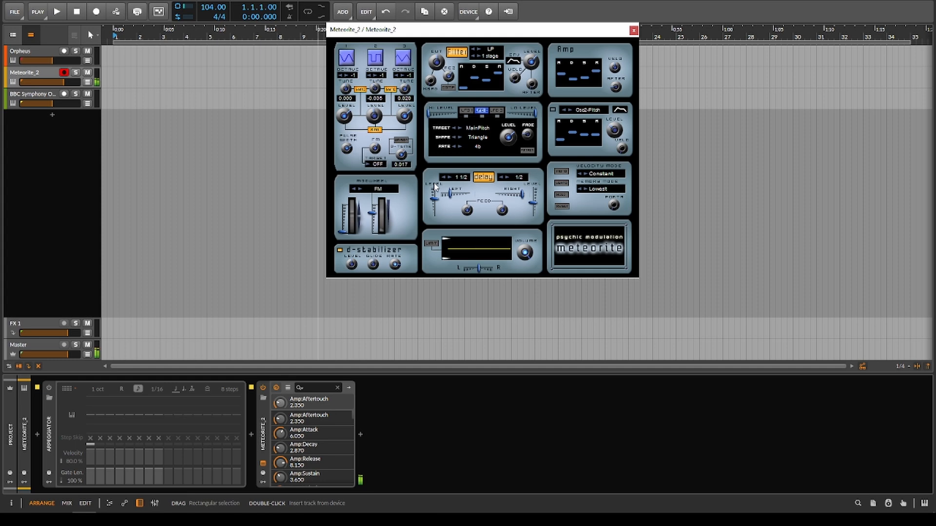
pyautogui.click(65, 86)
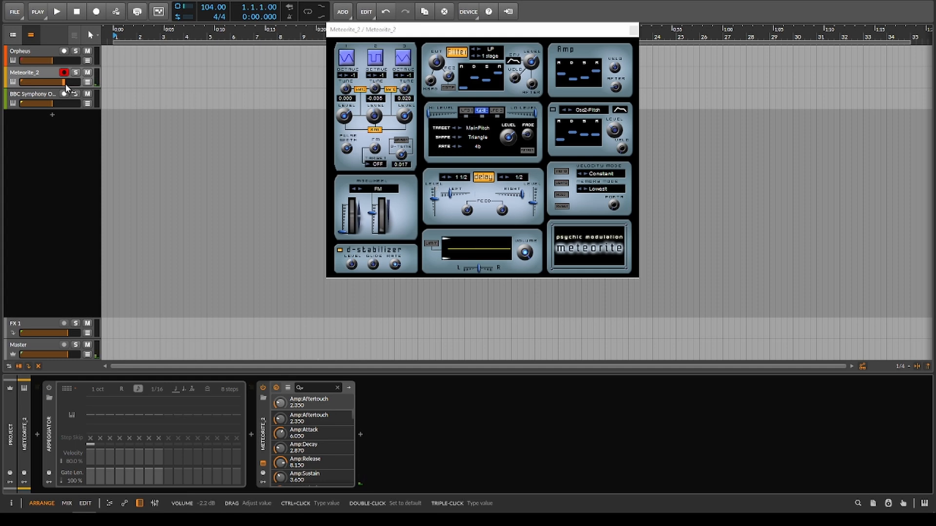
# - Give oscillator 2 a saw wave tuned to 0.042, and turn off the delay and the switches between the oscillator tune knobs
pyautogui.click(352, 64)
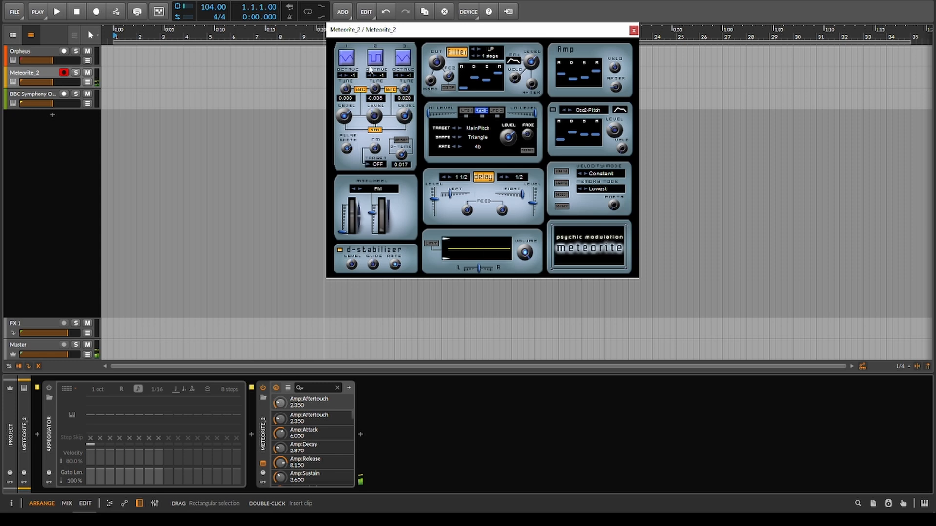
pyautogui.moveTo(374, 89); pyautogui.dragTo(380, 63)
pyautogui.click(393, 91)
pyautogui.click(360, 89)
pyautogui.click(484, 177)
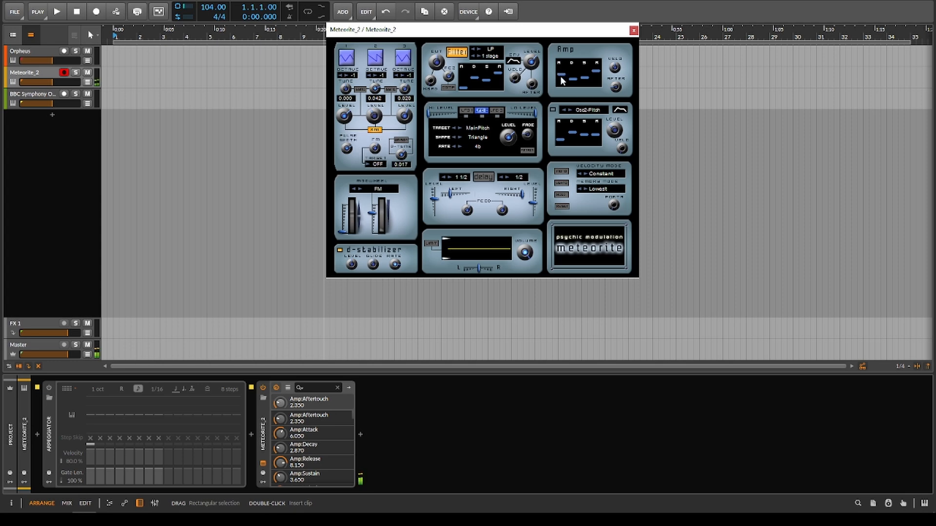
# - Set the amp envelope's attack to 0.000 and toggle the Osc2-Pitch envelope on and back off
pyautogui.moveTo(560, 75); pyautogui.dragTo(560, 84)
pyautogui.click(553, 111)
pyautogui.click(553, 110)
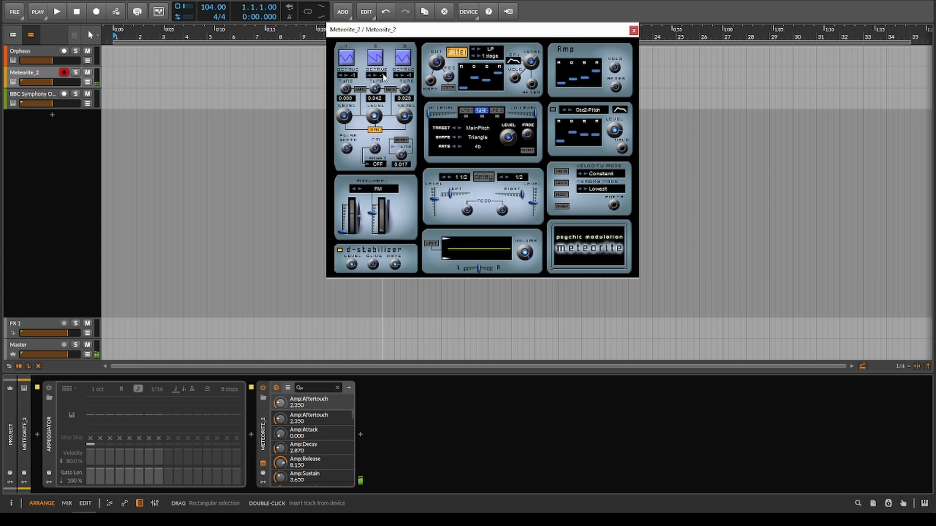
# - Turn off the switch below the oscillator levels, enable the arpeggiator, and set the amp release to 4.550 and attack to 2.350
pyautogui.click(374, 131)
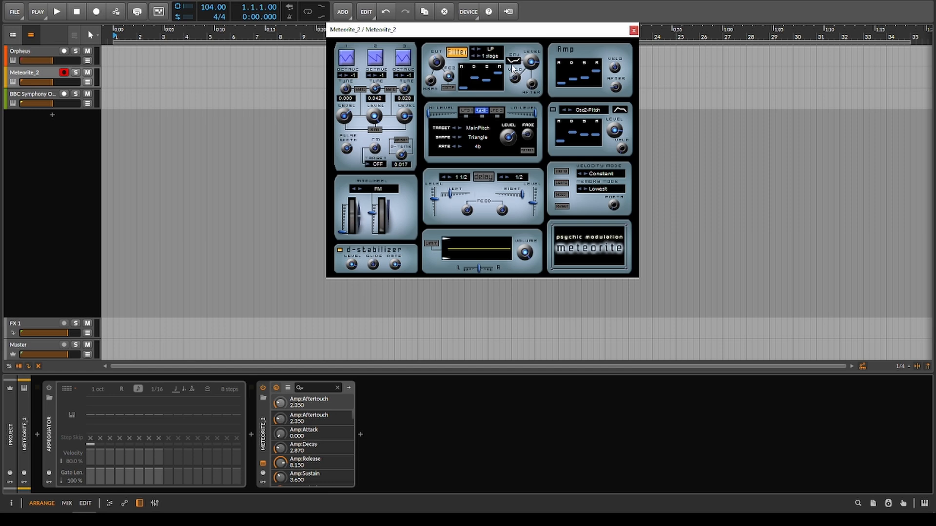
pyautogui.moveTo(596, 71); pyautogui.dragTo(597, 77)
pyautogui.click(49, 388)
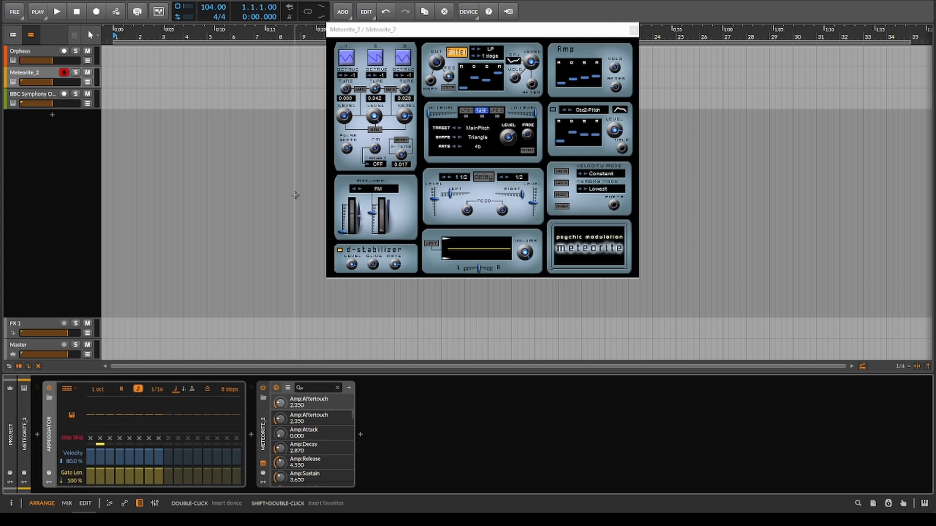
pyautogui.moveTo(560, 84); pyautogui.dragTo(562, 79)
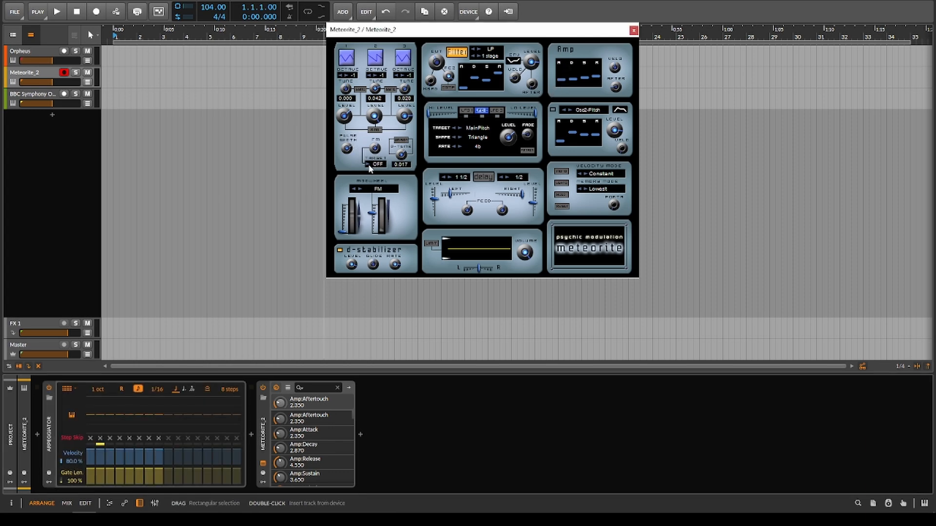
# - Turn on the switches below the oscillator levels and above the D-tune knob, and close the Meteorite window
pyautogui.click(375, 129)
pyautogui.click(401, 140)
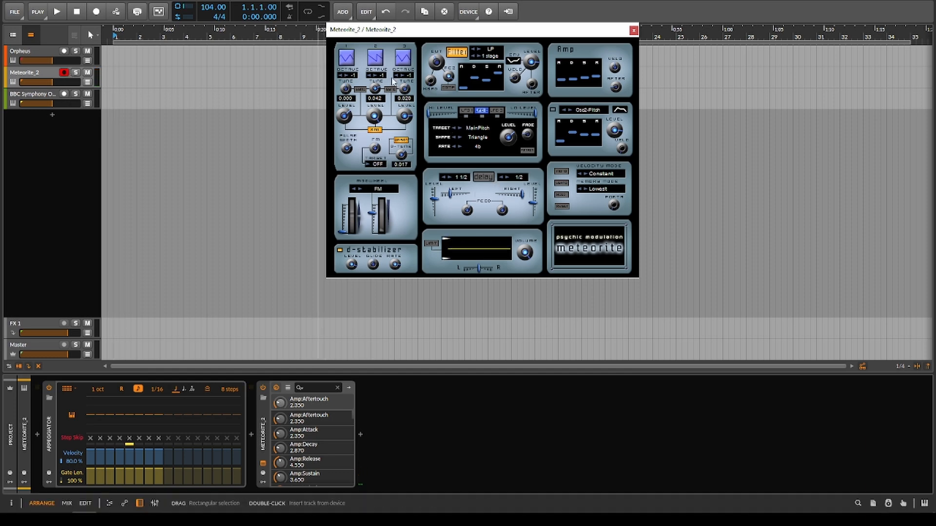
pyautogui.click(633, 30)
# - Select the BBC Symphony Orchestra track, view its Argotlunar effect window and bring the orchestra instrument window back to the front
pyautogui.click(46, 94)
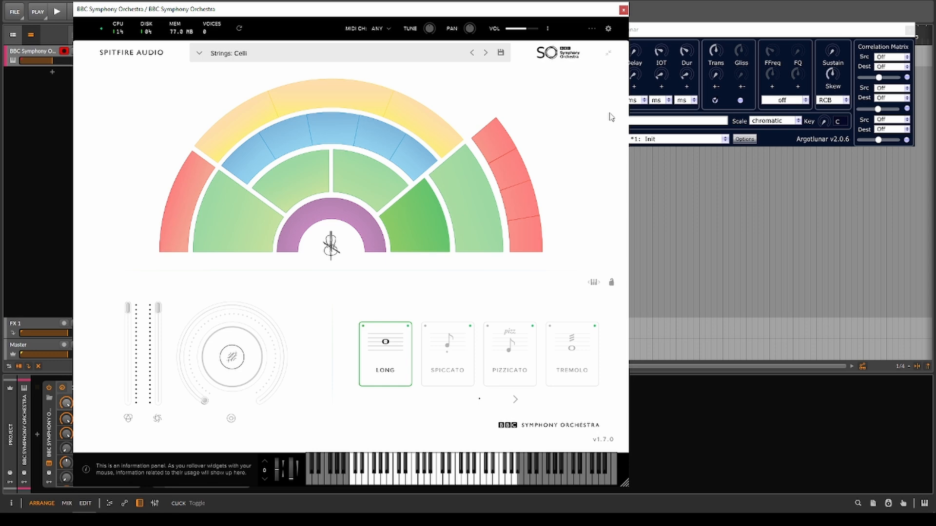
pyautogui.click(642, 33)
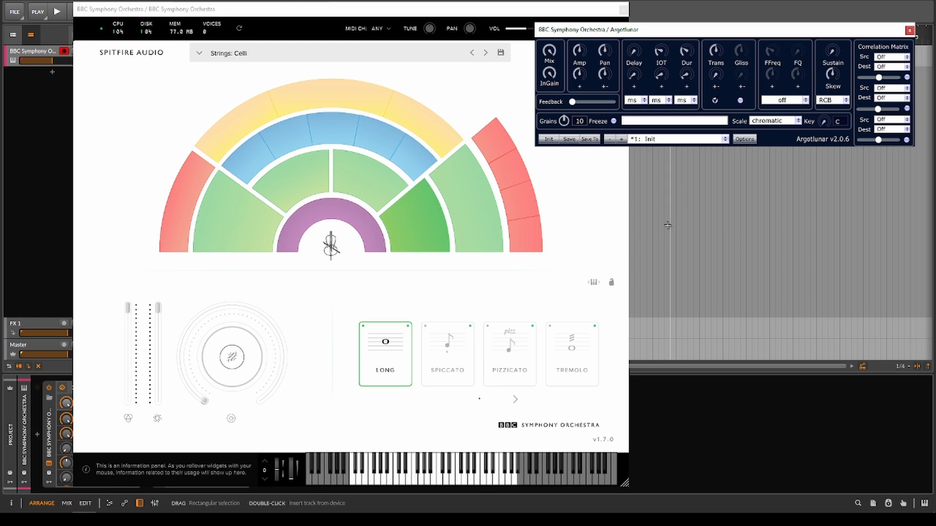
pyautogui.click(665, 225)
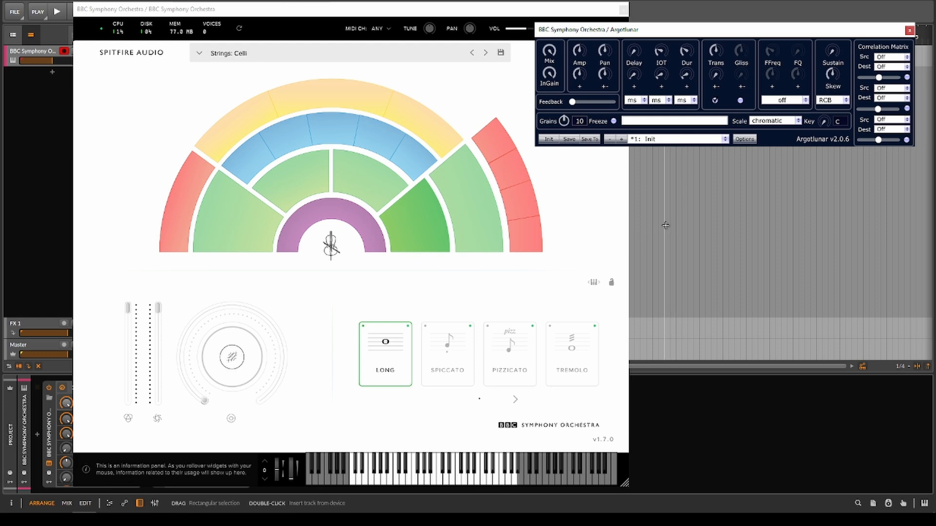
pyautogui.click(433, 239)
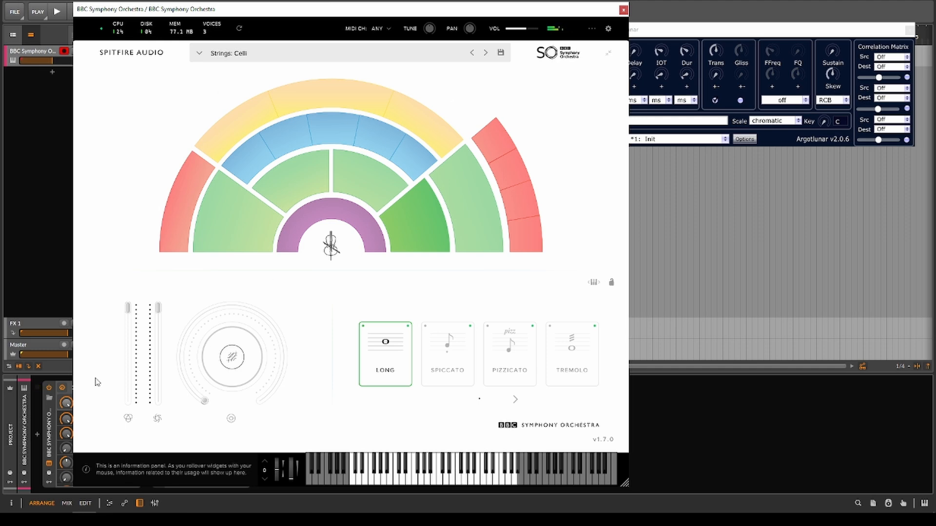
# - Select the Master track, shift the orchestra window slightly aside and open the Codec effect
pyautogui.click(41, 347)
pyautogui.moveTo(264, 12); pyautogui.dragTo(623, 29)
pyautogui.moveTo(274, 461); pyautogui.dragTo(273, 471)
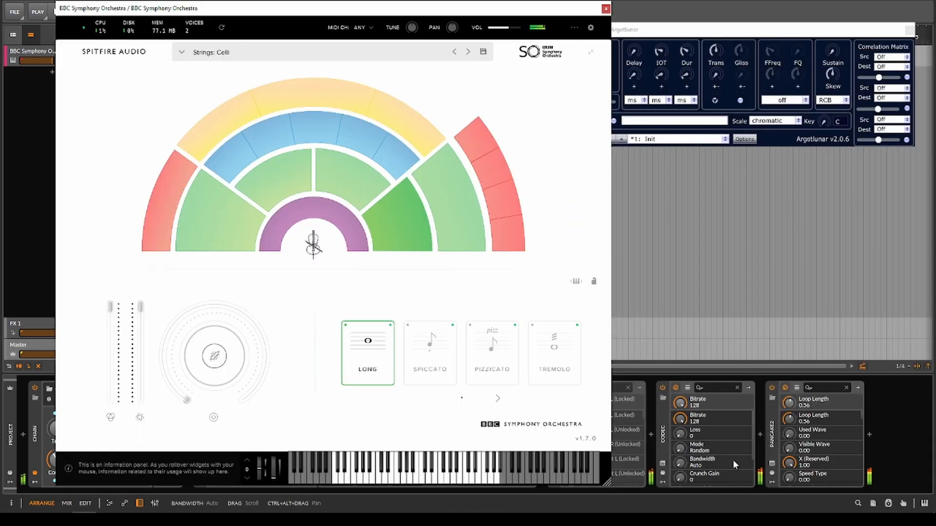
pyautogui.click(662, 464)
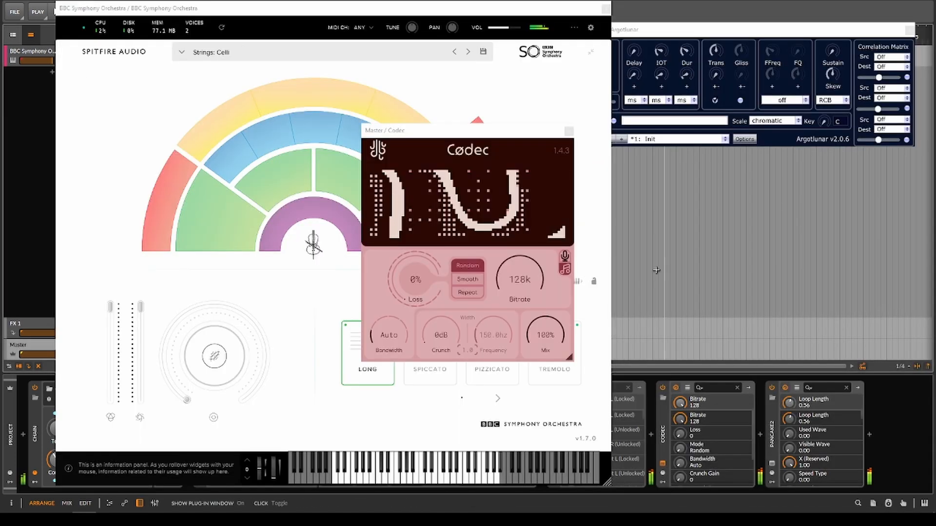
# - Set Codec's mode to Smooth and its mix to 76%, and close its window
pyautogui.click(467, 279)
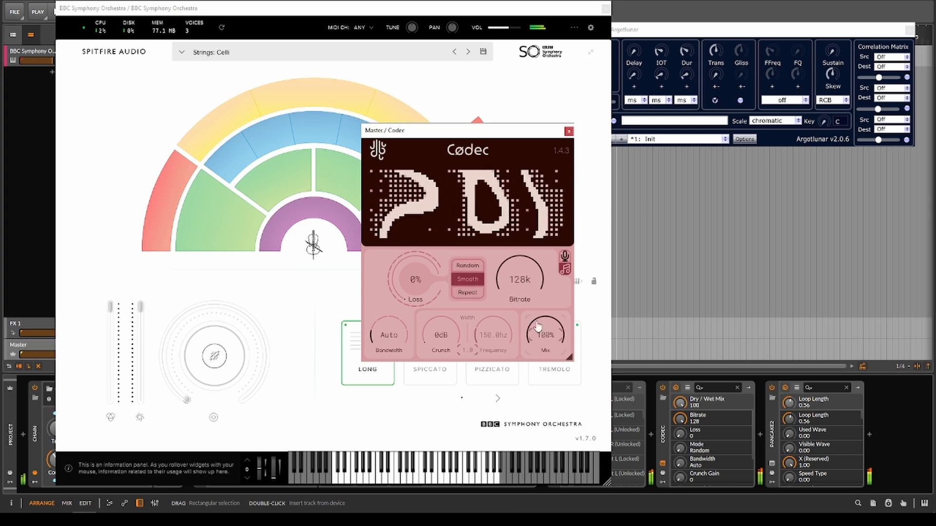
pyautogui.moveTo(545, 333); pyautogui.dragTo(545, 341)
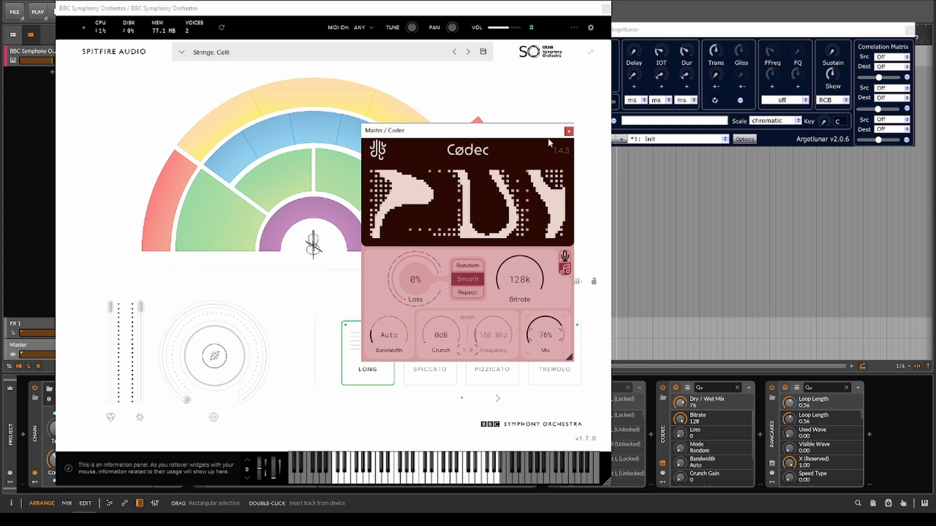
pyautogui.click(568, 131)
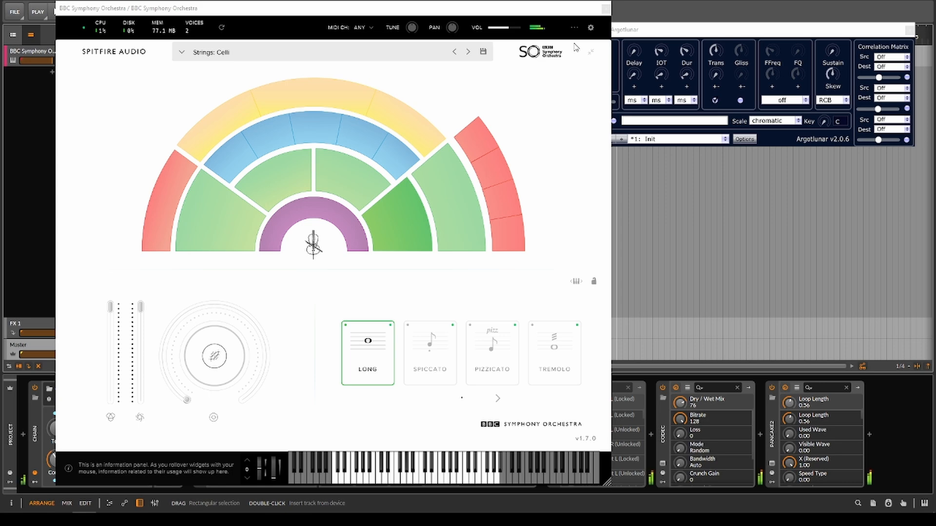
# - Bring the Argotlunar window forward and show the BBC Symphony Orchestra track's devices
pyautogui.click(680, 34)
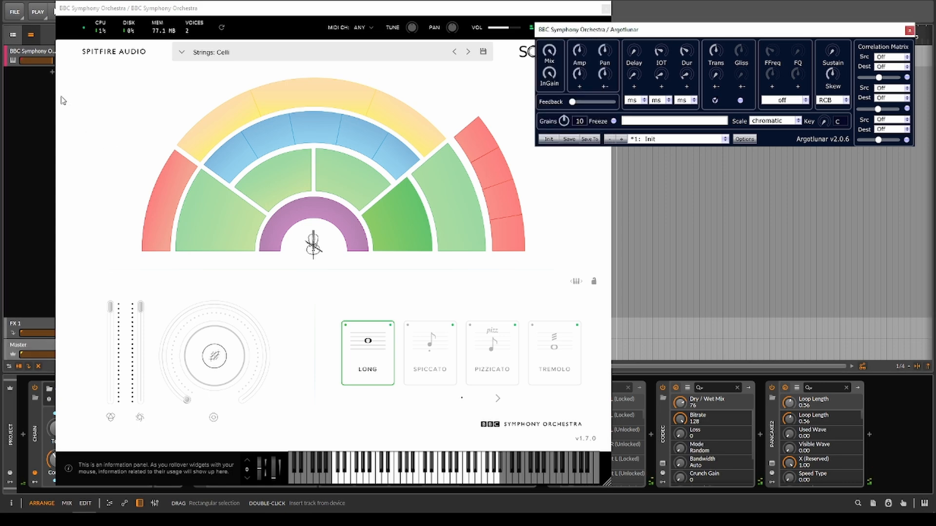
pyautogui.click(302, 140)
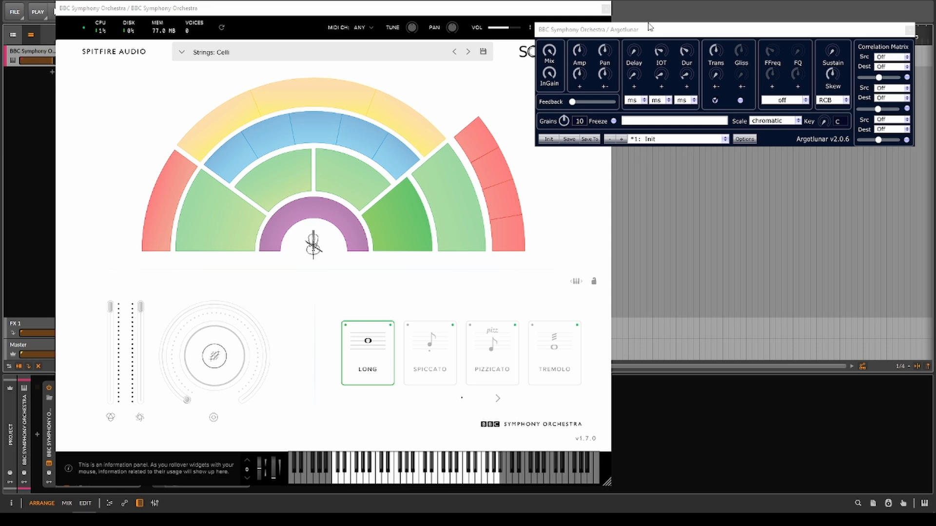
pyautogui.click(646, 57)
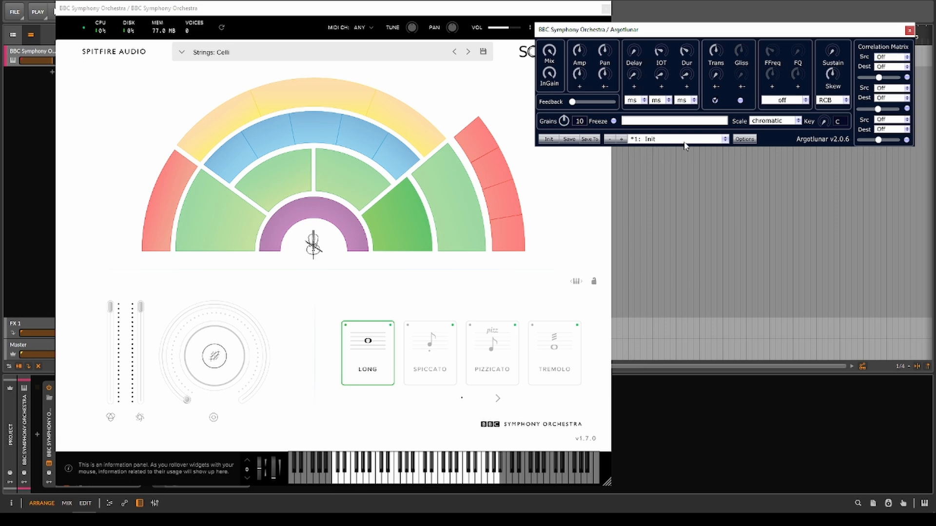
# - Look through Argotlunar's options and step through its programs, returning to program 1
pyautogui.click(666, 140)
pyautogui.click(662, 140)
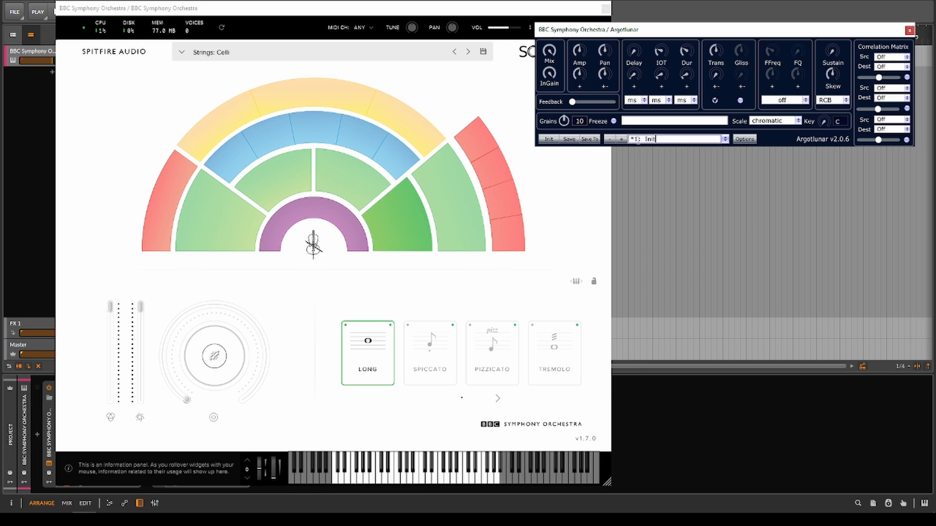
pyautogui.click(742, 139)
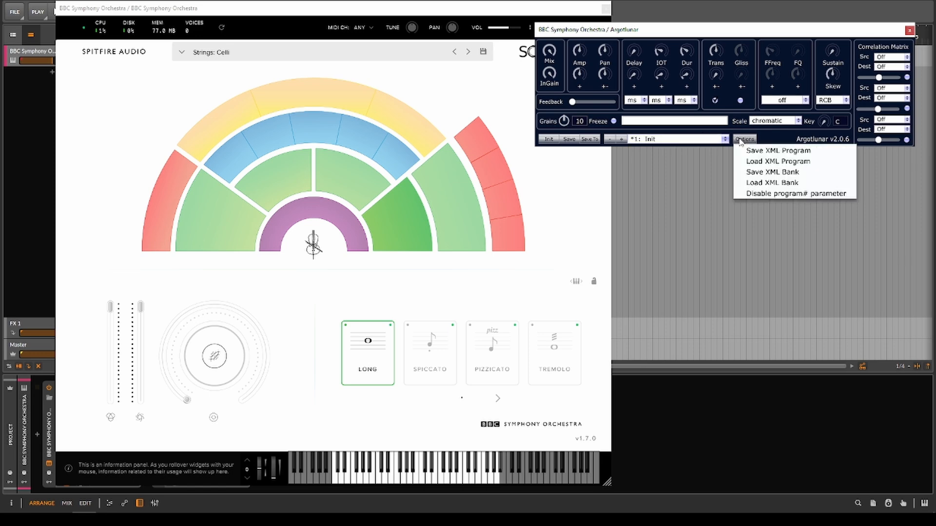
pyautogui.click(622, 139)
pyautogui.click(622, 139)
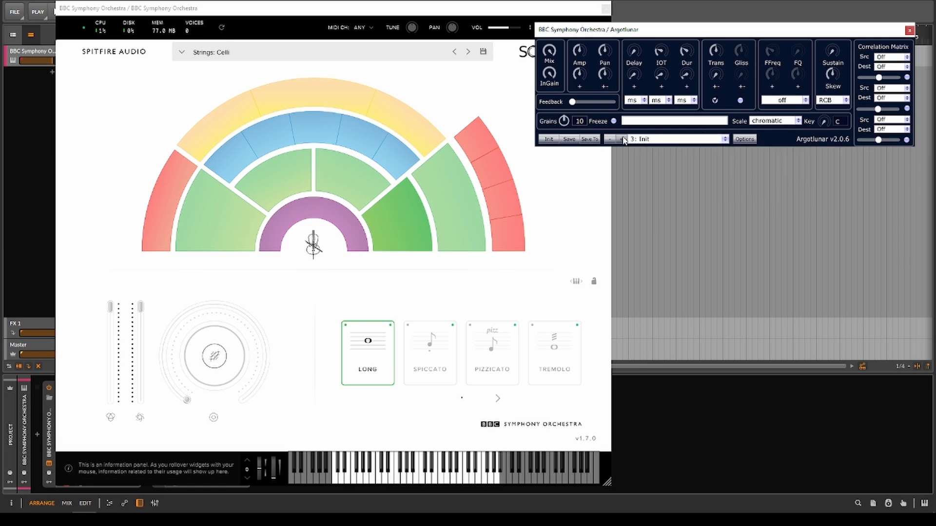
pyautogui.click(622, 139)
pyautogui.click(621, 140)
pyautogui.click(622, 139)
pyautogui.click(725, 139)
pyautogui.click(676, 152)
# - Check the grains setting, view program 4 and step back to program 1
pyautogui.moveTo(564, 121)
pyautogui.mouseDown()
pyautogui.moveTo(564, 135)
pyautogui.moveTo(575, 85)
pyautogui.moveTo(567, 139)
pyautogui.moveTo(567, 125)
pyautogui.moveTo(541, 103)
pyautogui.moveTo(564, 128)
pyautogui.moveTo(572, 111)
pyautogui.mouseUp()
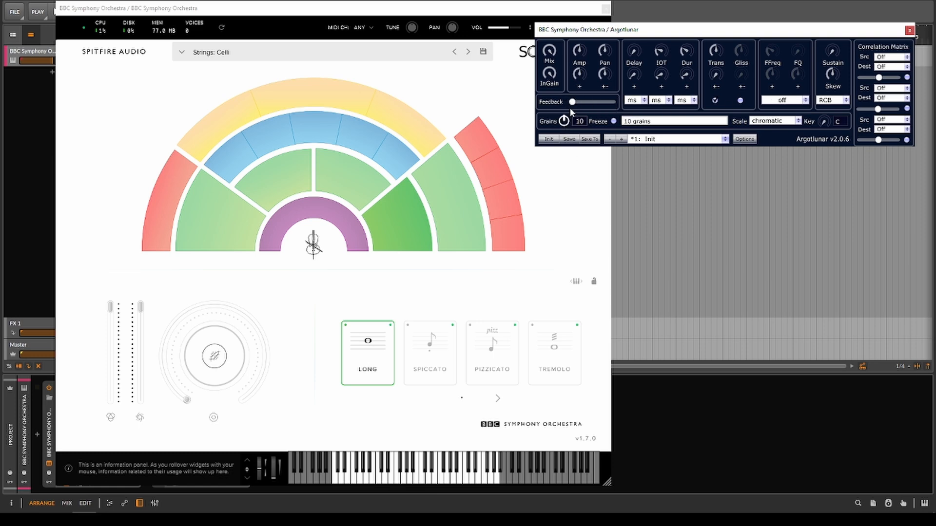
pyautogui.click(725, 141)
pyautogui.click(702, 179)
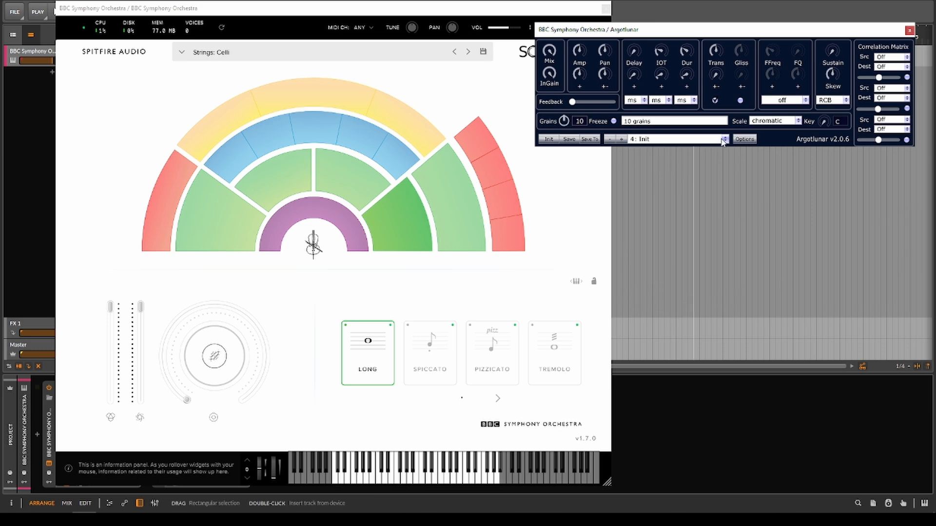
pyautogui.click(606, 140)
pyautogui.click(607, 139)
# - Arrange the Argotlunar and orchestra instrument windows side by side and bring Argotlunar to the front
pyautogui.moveTo(622, 31); pyautogui.dragTo(626, 29)
pyautogui.moveTo(526, 11); pyautogui.dragTo(762, 26)
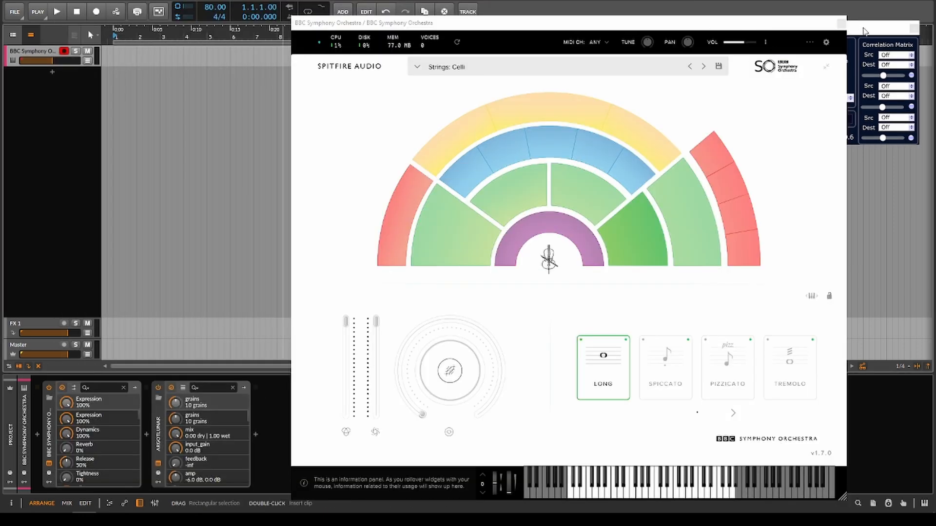
pyautogui.click(866, 32)
pyautogui.moveTo(605, 66); pyautogui.dragTo(347, 32)
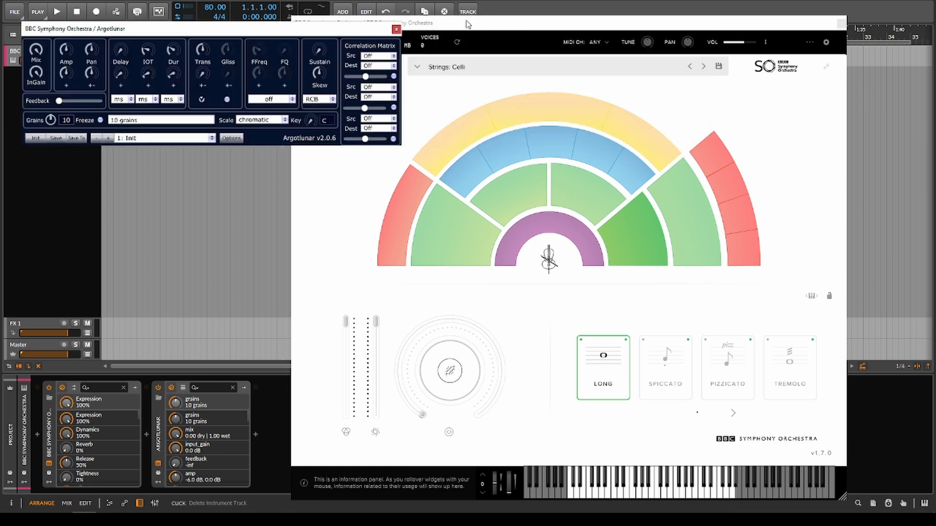
pyautogui.moveTo(467, 24); pyautogui.dragTo(552, 9)
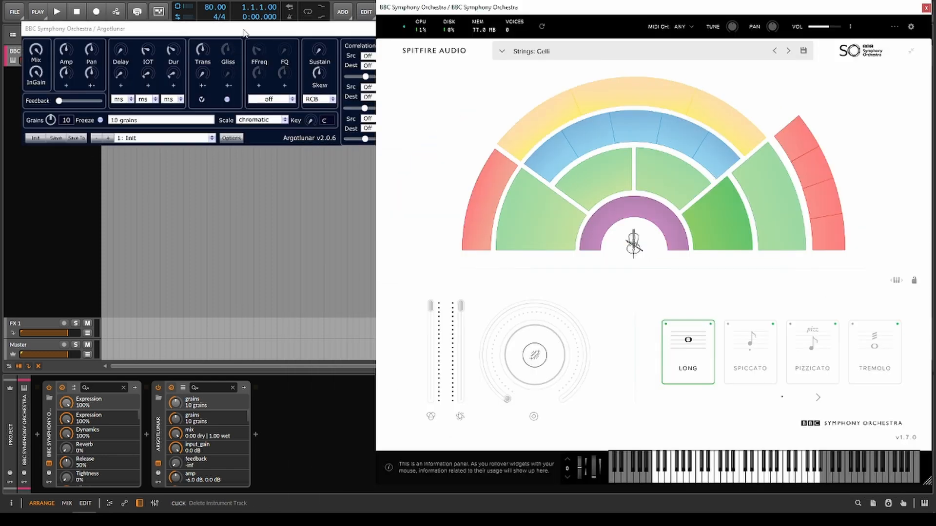
pyautogui.moveTo(244, 33); pyautogui.dragTo(223, 12)
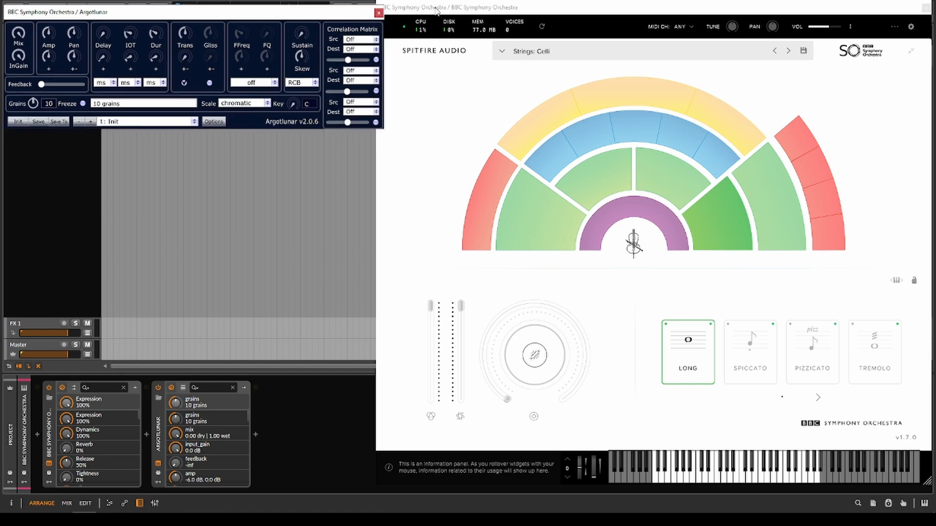
pyautogui.moveTo(449, 11); pyautogui.dragTo(444, 9)
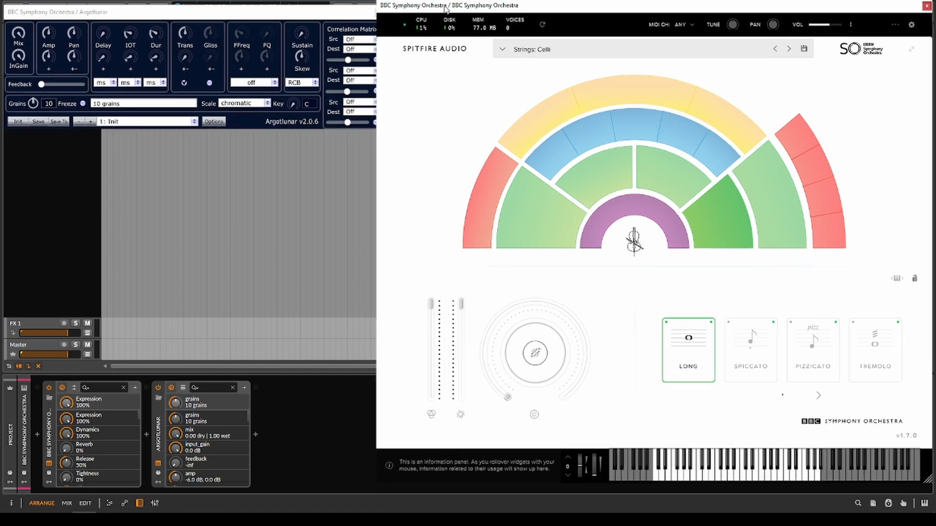
pyautogui.click(315, 13)
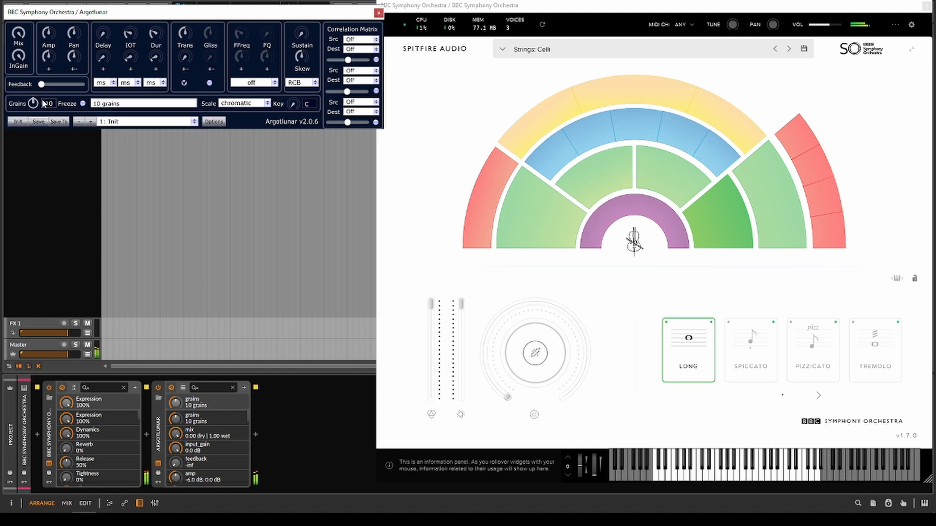
# - Set Argotlunar's grains to 20 and its scale to minor pentatonic
pyautogui.moveTo(34, 103); pyautogui.dragTo(40, 29)
pyautogui.click(268, 105)
pyautogui.click(255, 168)
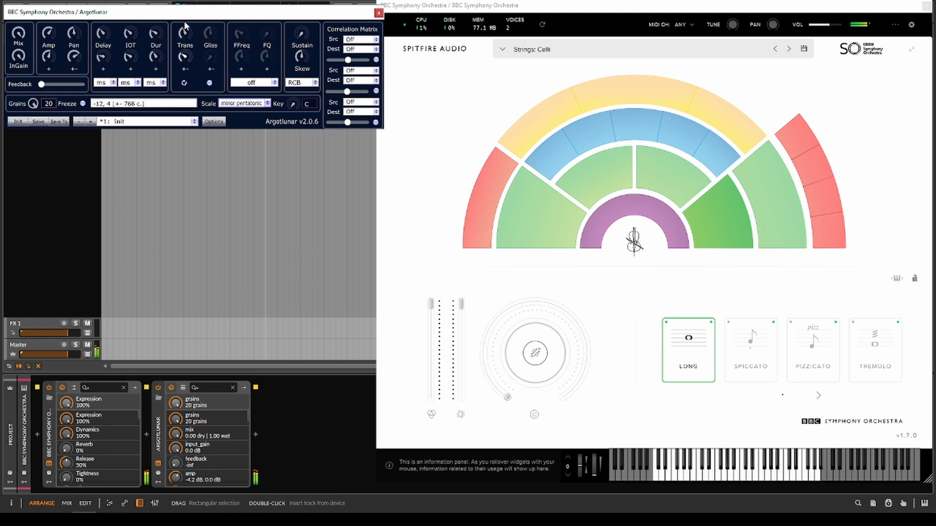
# - Switch the Gliss option on and off again, and reduce the transposition randomization to about 153 cents
pyautogui.click(209, 83)
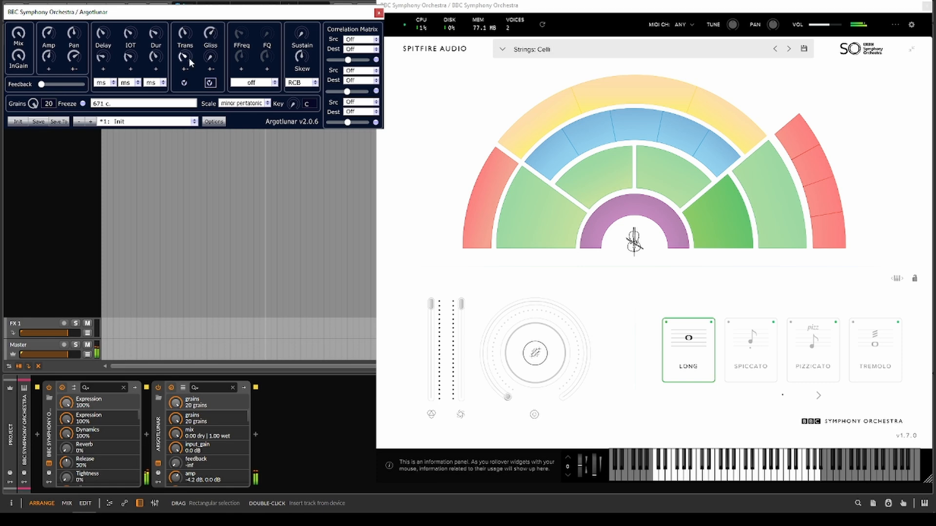
pyautogui.click(210, 82)
pyautogui.moveTo(185, 58); pyautogui.dragTo(186, 84)
# - Set the grain filter type to low and its frequency range to about 98.0 to 8383.2 Hz
pyautogui.click(251, 83)
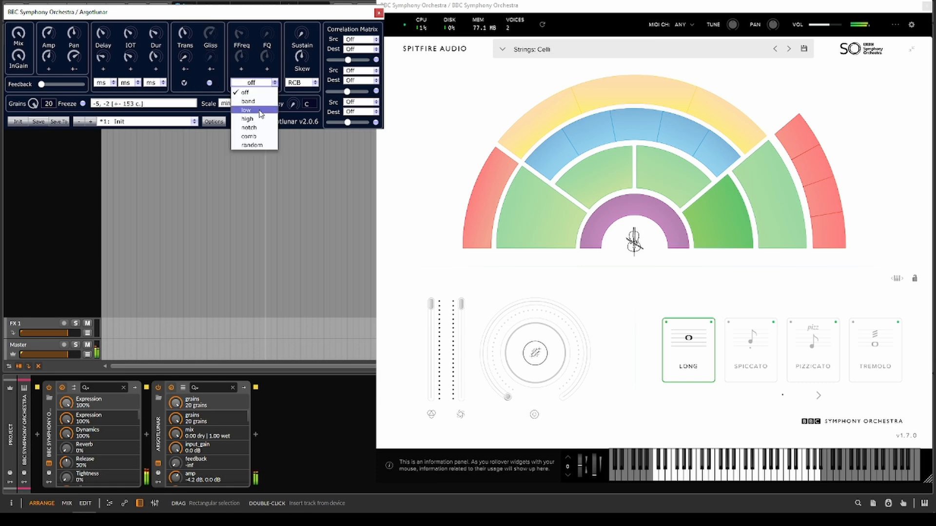
pyautogui.click(249, 103)
pyautogui.moveTo(244, 32); pyautogui.dragTo(245, 52)
# - Try the parabola grain envelope and switch it back to RCB
pyautogui.click(311, 83)
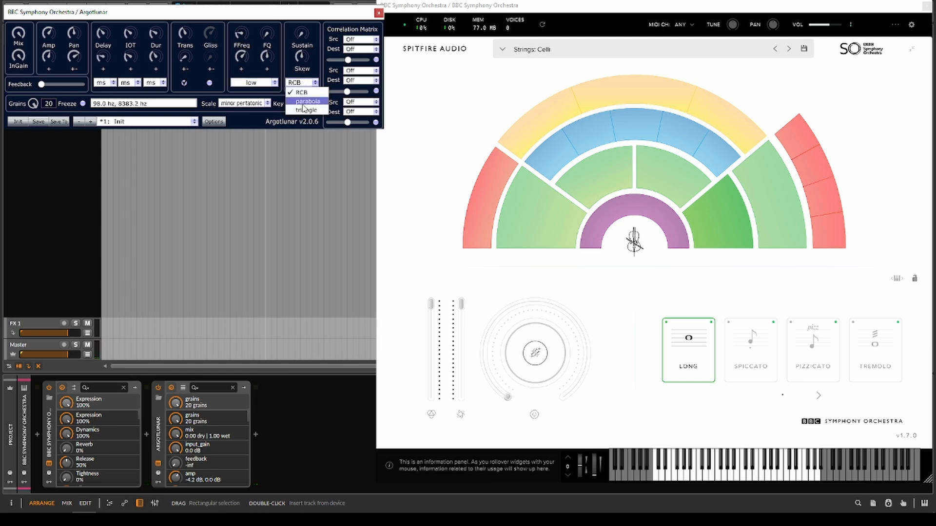
pyautogui.click(304, 101)
pyautogui.click(315, 84)
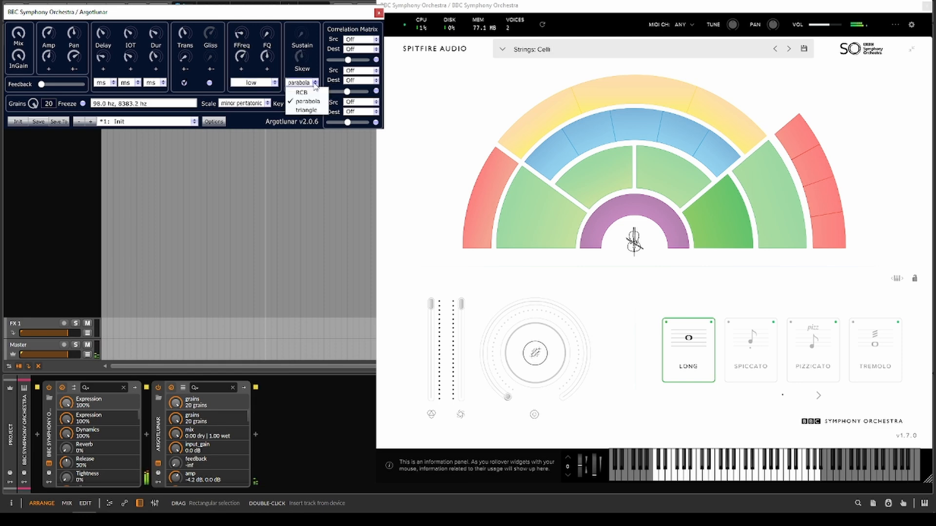
pyautogui.click(312, 93)
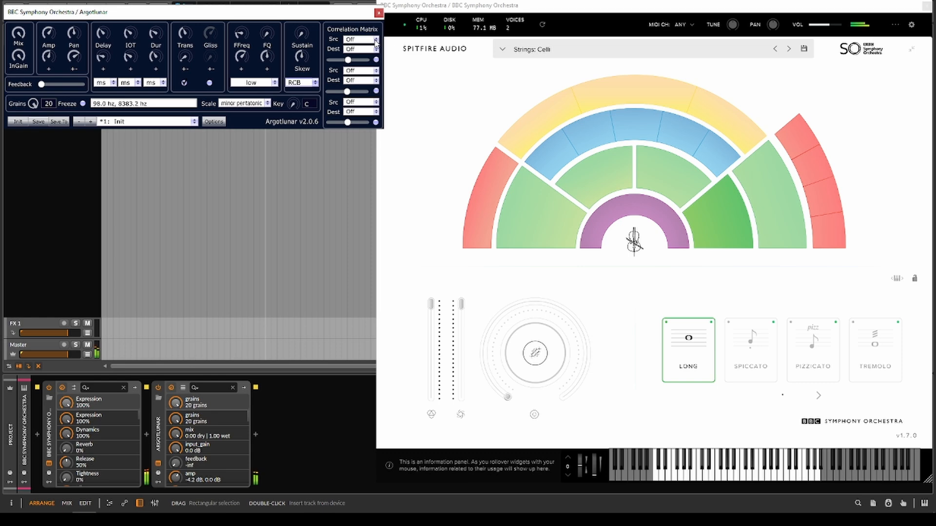
# - Lower all three Correlation Matrix amounts, the third one to -28%
pyautogui.moveTo(348, 60); pyautogui.dragTo(341, 60)
pyautogui.moveTo(346, 92); pyautogui.dragTo(342, 123)
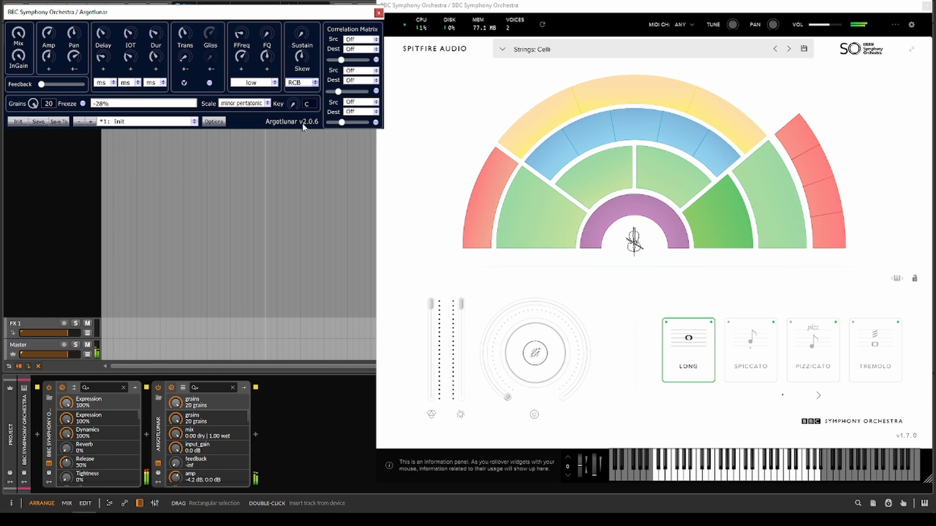
pyautogui.moveTo(288, 109)
pyautogui.mouseDown()
pyautogui.moveTo(299, 42)
pyautogui.moveTo(299, 31)
pyautogui.moveTo(285, 97)
pyautogui.moveTo(283, 15)
pyautogui.moveTo(290, 100)
pyautogui.mouseUp()
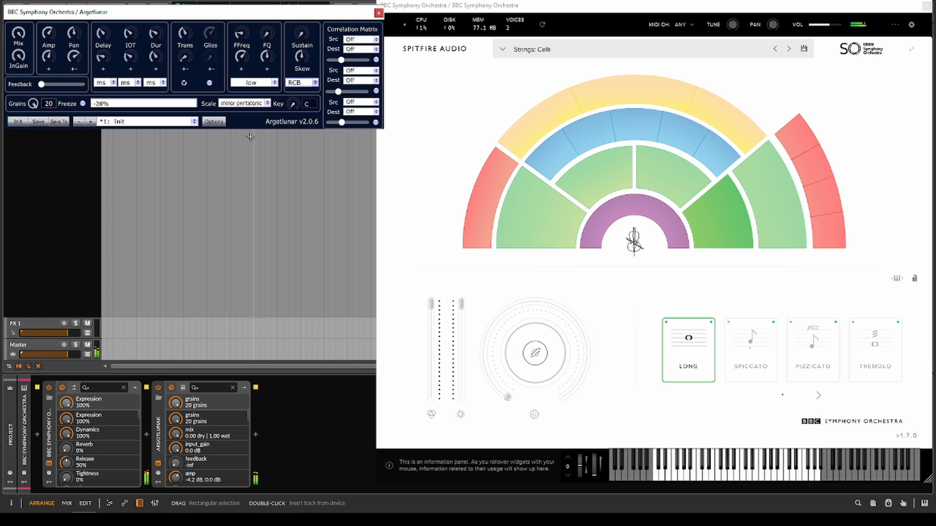
# - Set the mix to 0.43 dry and 0.57 wet, input gain to -4.7 dB, feedback to -24.7 dB and amp to -6.7, -1.3 dB
pyautogui.moveTo(41, 83)
pyautogui.mouseDown()
pyautogui.moveTo(72, 84)
pyautogui.moveTo(58, 83)
pyautogui.mouseUp()
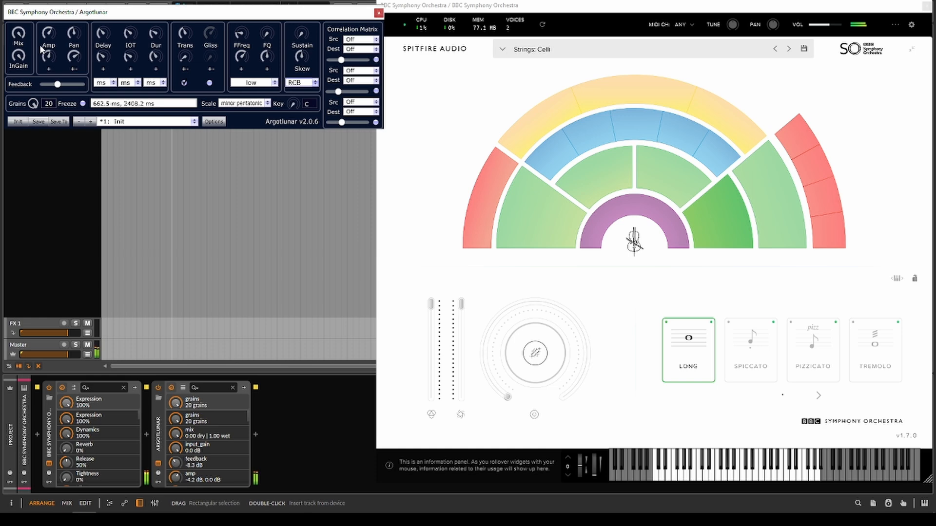
pyautogui.moveTo(20, 52); pyautogui.dragTo(21, 86)
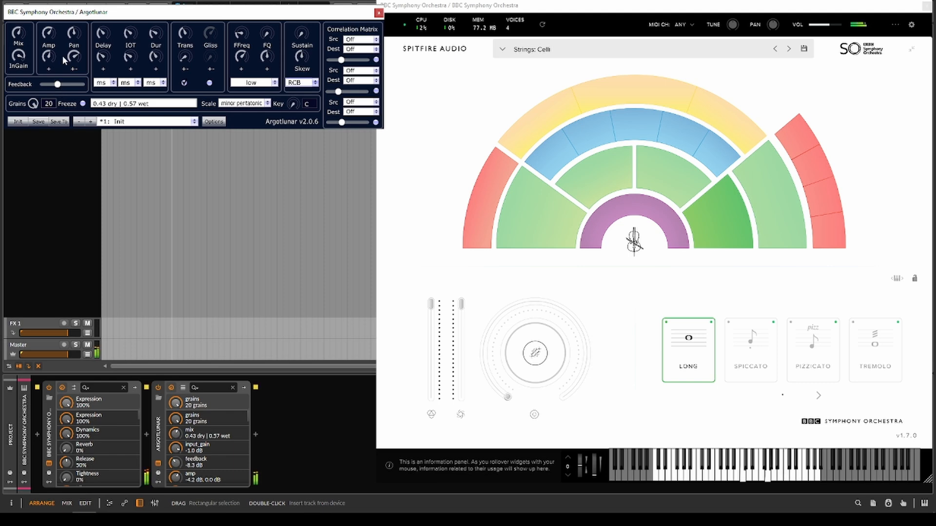
pyautogui.moveTo(48, 57); pyautogui.dragTo(46, 69)
pyautogui.moveTo(48, 34); pyautogui.dragTo(45, 90)
# - Set Argotlunar's scale to unquantized and its key to D
pyautogui.click(267, 104)
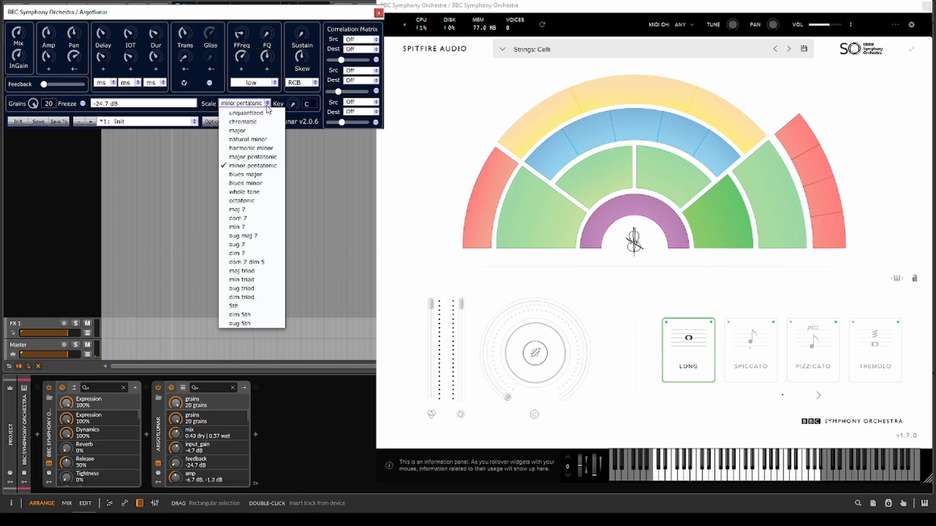
pyautogui.click(258, 113)
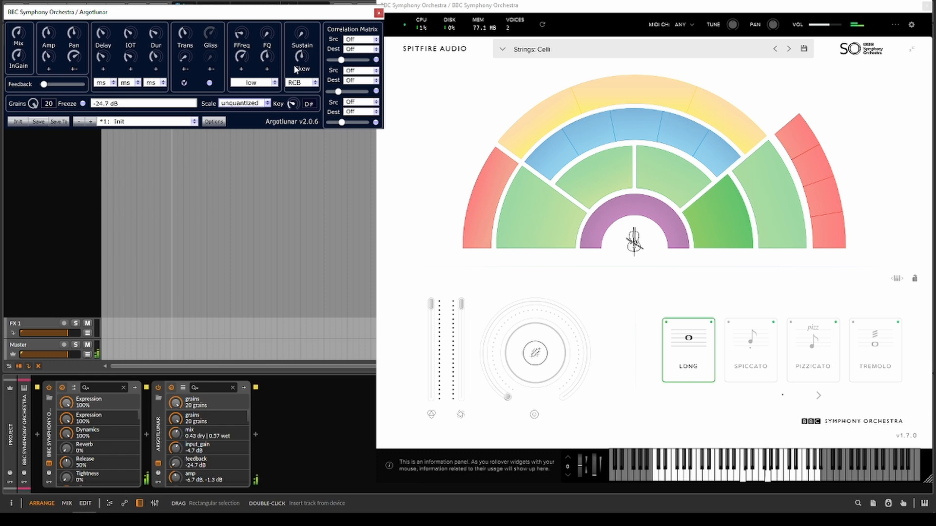
pyautogui.moveTo(294, 65); pyautogui.dragTo(286, 80)
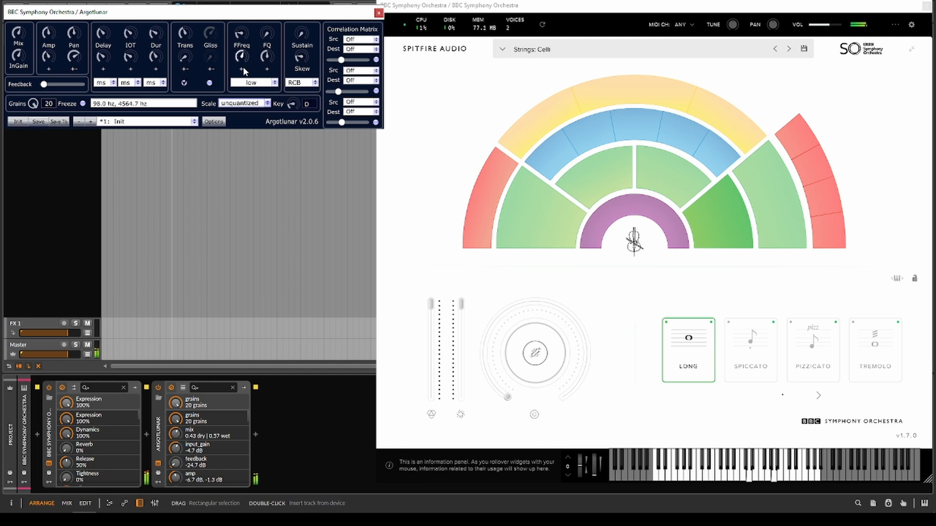
# - Keep the low filter at 35.3 to 244.0 Hz and lower the transposition range to -2400 to -2246 cents
pyautogui.click(274, 84)
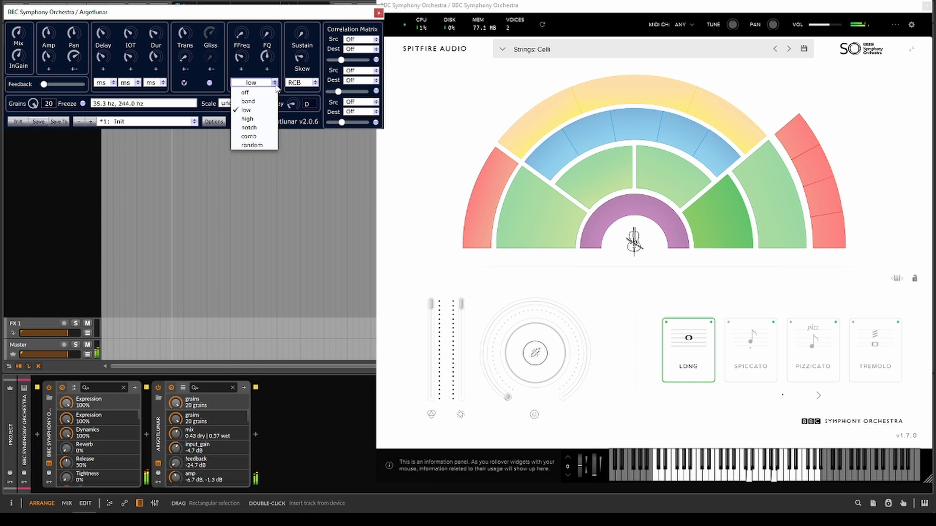
pyautogui.click(189, 36)
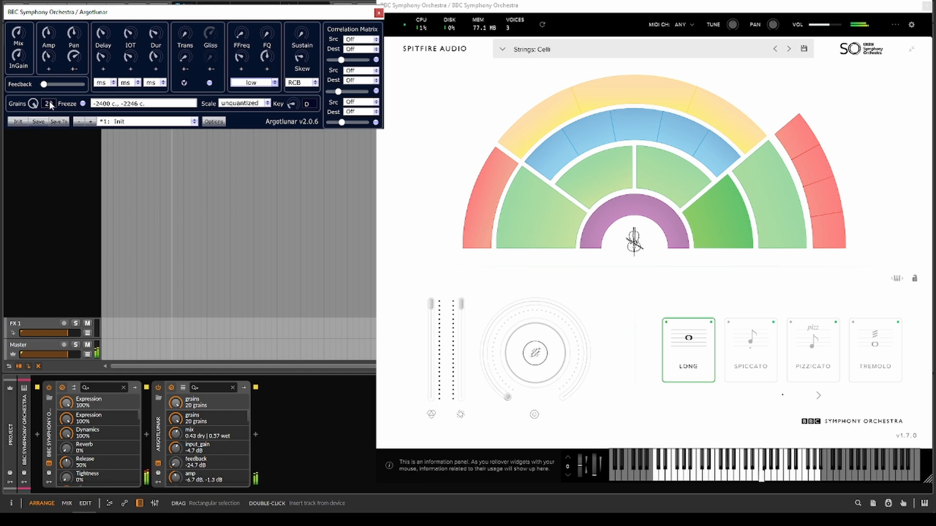
# - Raise the feedback to -9.4 dB and increase the grains' IOT and duration
pyautogui.moveTo(43, 85); pyautogui.dragTo(56, 86)
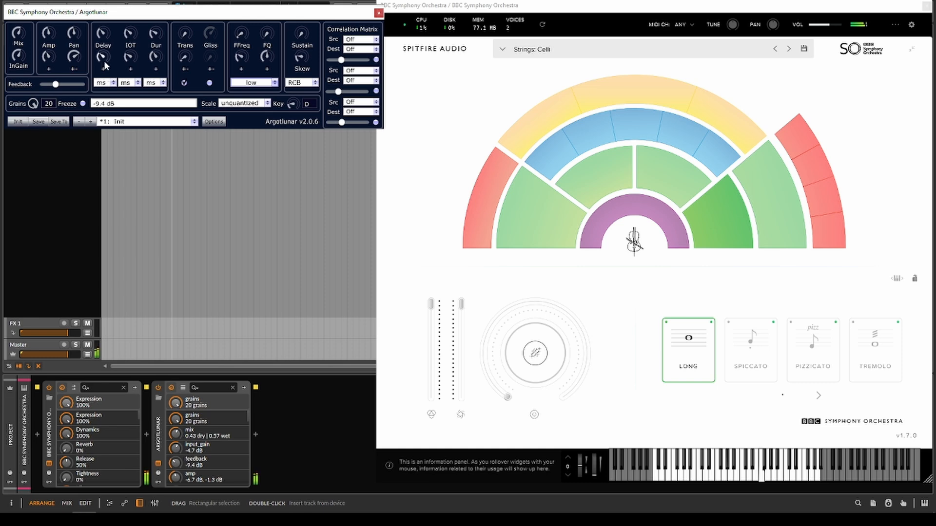
pyautogui.moveTo(103, 61); pyautogui.dragTo(139, 18)
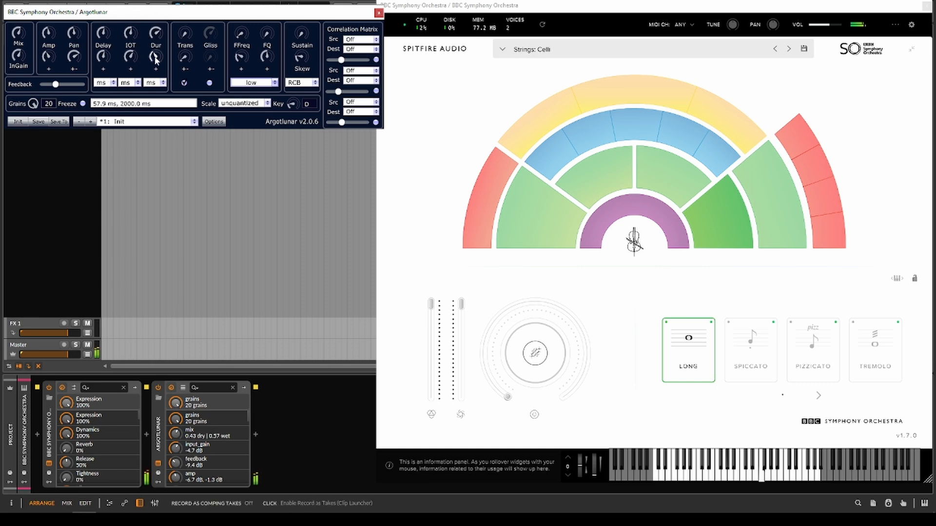
pyautogui.moveTo(154, 57); pyautogui.dragTo(153, 19)
# - Set amp to -3.1, 0.0 dB, the mix to 0.27 dry and 0.73 wet, and input gain to 0.0 dB
pyautogui.moveTo(48, 33); pyautogui.dragTo(20, 33)
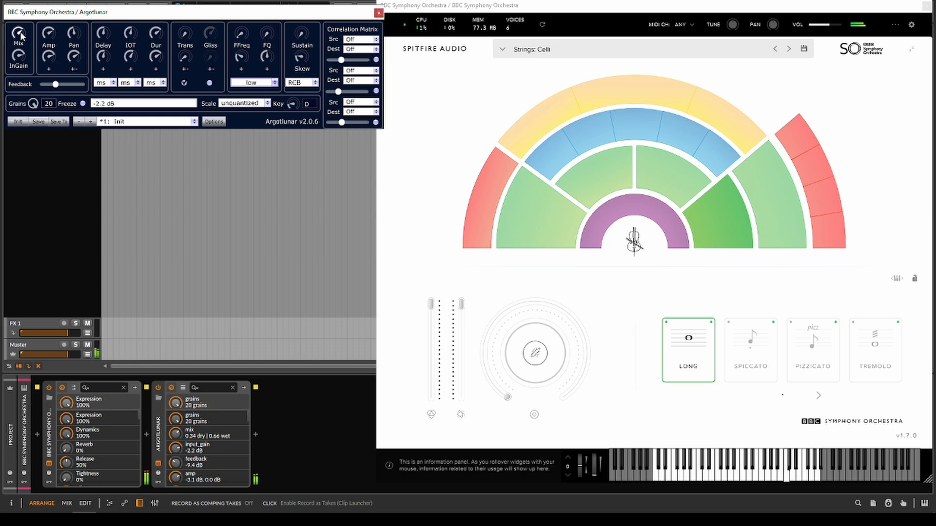
pyautogui.moveTo(21, 35); pyautogui.dragTo(16, 54)
pyautogui.doubleClick(16, 57)
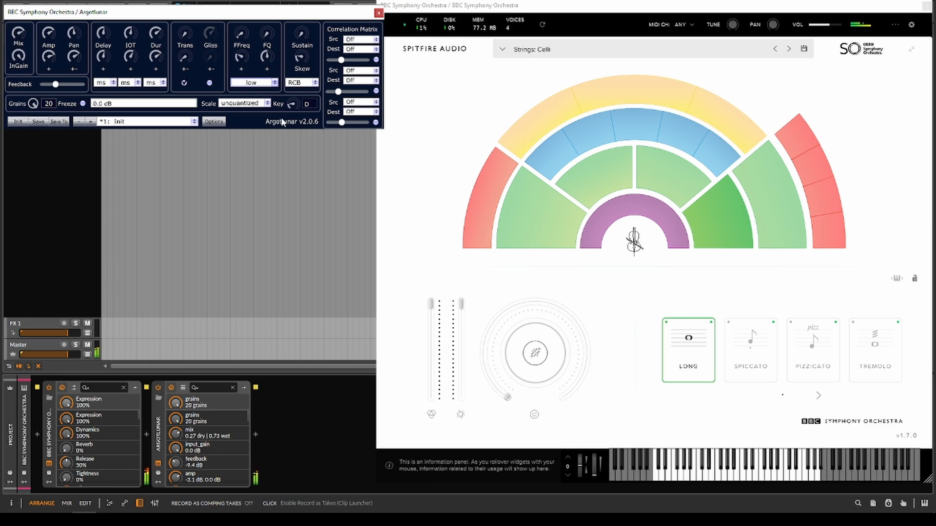
# - Set the third correlation slot to source Amp, destination Pan L/R and an amount of +39%
pyautogui.moveTo(343, 123); pyautogui.dragTo(355, 122)
pyautogui.click(376, 102)
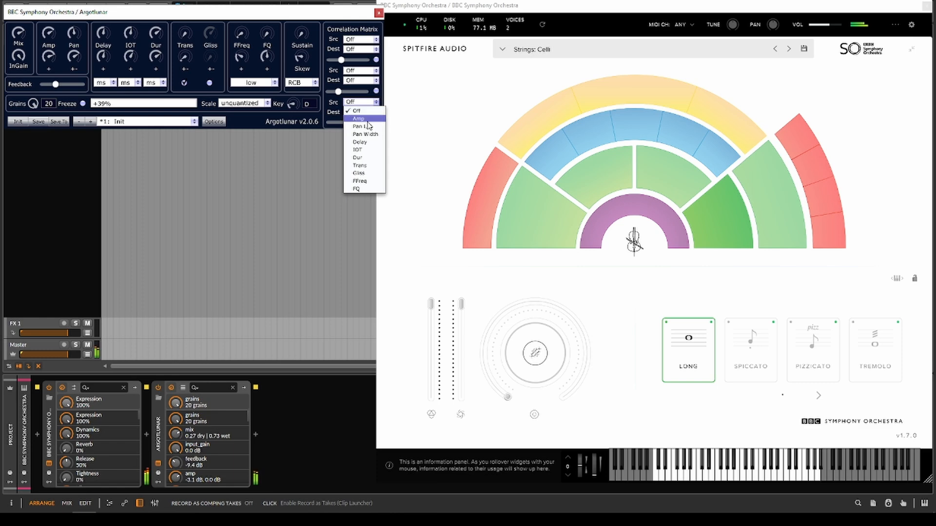
pyautogui.click(372, 114)
pyautogui.click(372, 112)
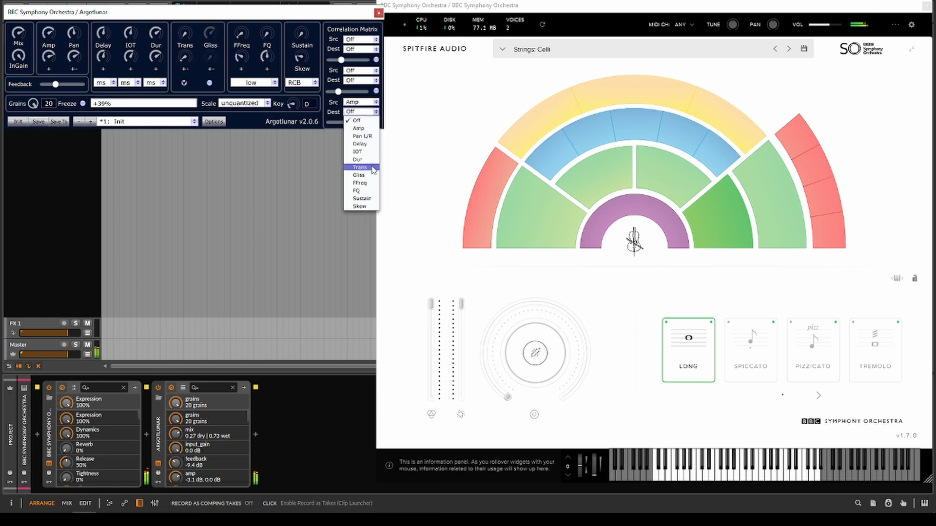
pyautogui.click(370, 136)
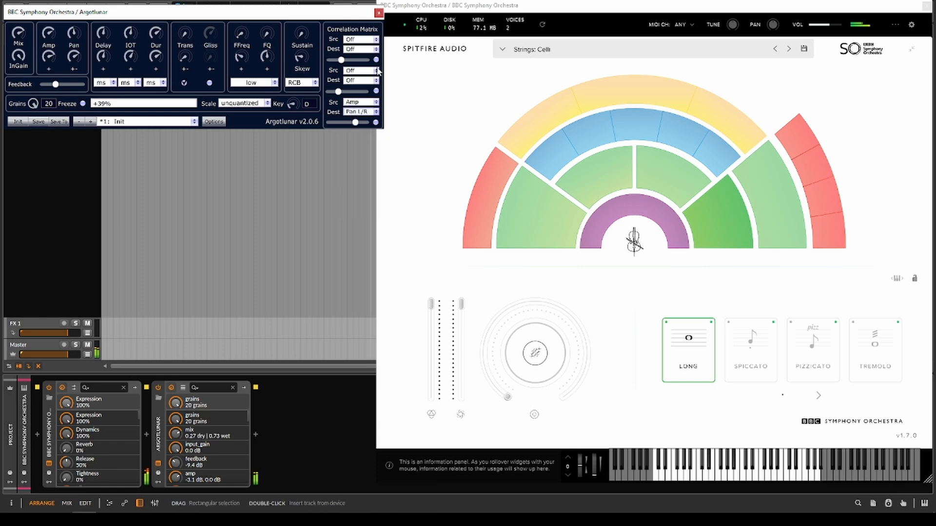
# - Correlate Pan Width with Pan L/R at +22% in the first slot and with Dur at a raised amount in the second
pyautogui.click(376, 40)
pyautogui.click(364, 70)
pyautogui.click(375, 49)
pyautogui.click(361, 77)
pyautogui.click(375, 71)
pyautogui.click(361, 102)
pyautogui.click(375, 80)
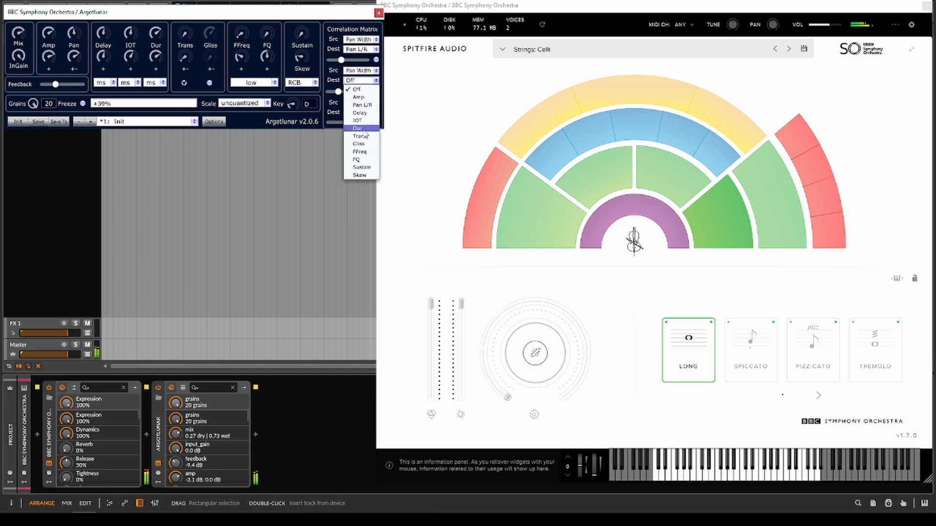
pyautogui.click(363, 129)
pyautogui.moveTo(339, 89); pyautogui.dragTo(352, 60)
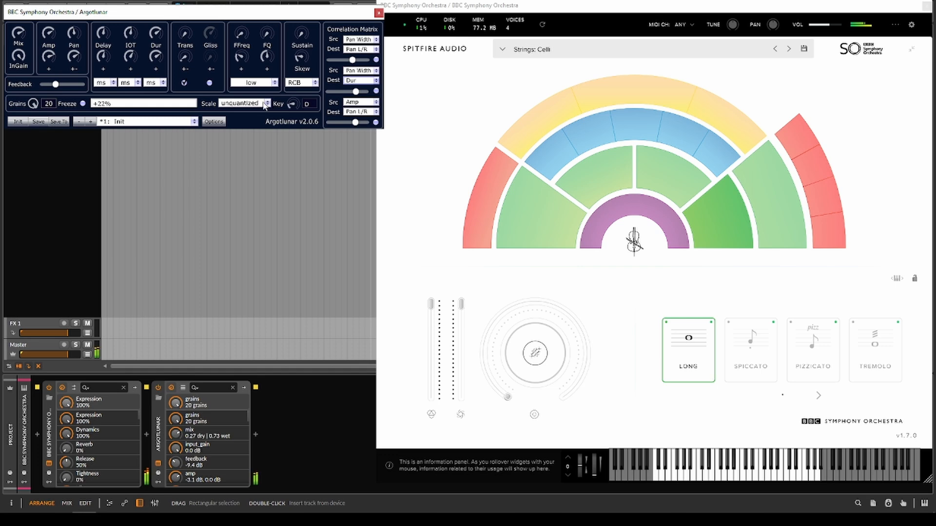
# - Set Argotlunar to 10 grains, -3.0 dB feedback, amp -0.5, 0.0 dB, and a mix of 0.21 dry and 0.79 wet
pyautogui.moveTo(33, 103); pyautogui.dragTo(35, 153)
pyautogui.moveTo(55, 85); pyautogui.dragTo(71, 85)
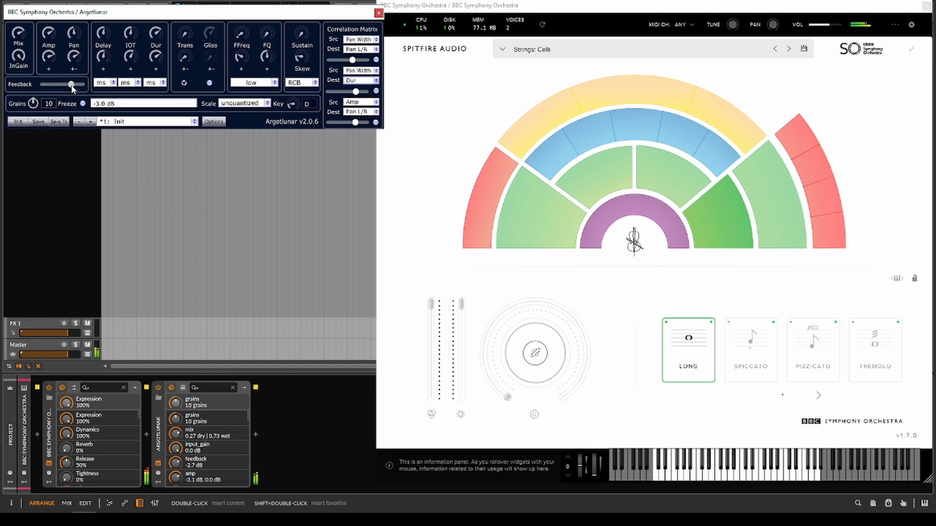
pyautogui.moveTo(54, 29); pyautogui.dragTo(54, 2)
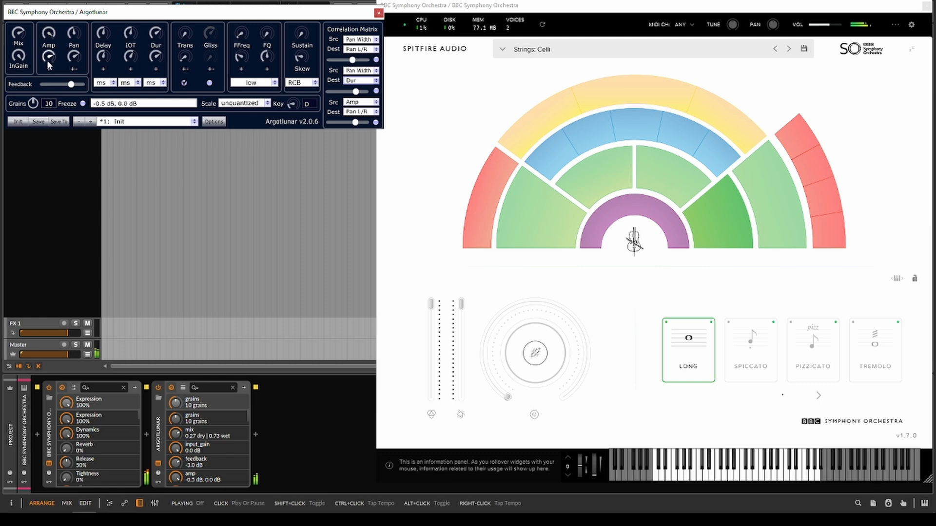
pyautogui.moveTo(50, 59); pyautogui.dragTo(50, 47)
pyautogui.moveTo(22, 37); pyautogui.dragTo(23, 30)
# - Switch the grain filter to comb with a frequency range of 559.0 to 3867.3 Hz
pyautogui.click(275, 83)
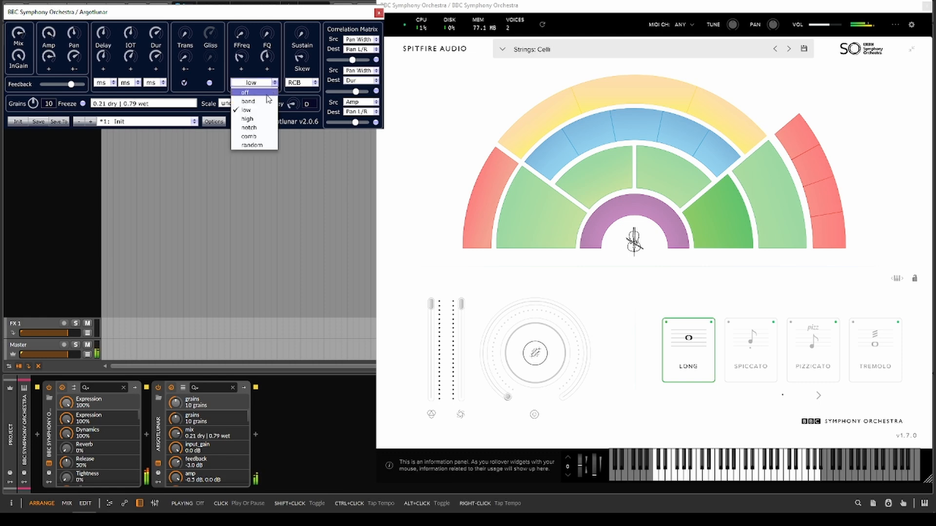
pyautogui.click(262, 139)
pyautogui.moveTo(242, 34); pyautogui.dragTo(241, 0)
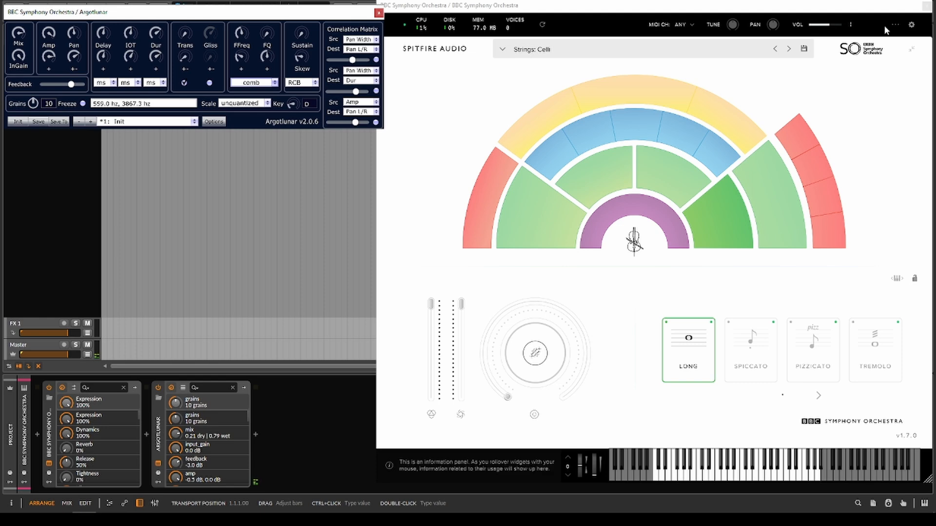
# - Close the BBC Symphony Orchestra window and browse plug-in vendors for a device to add after Argotlunar
pyautogui.click(926, 6)
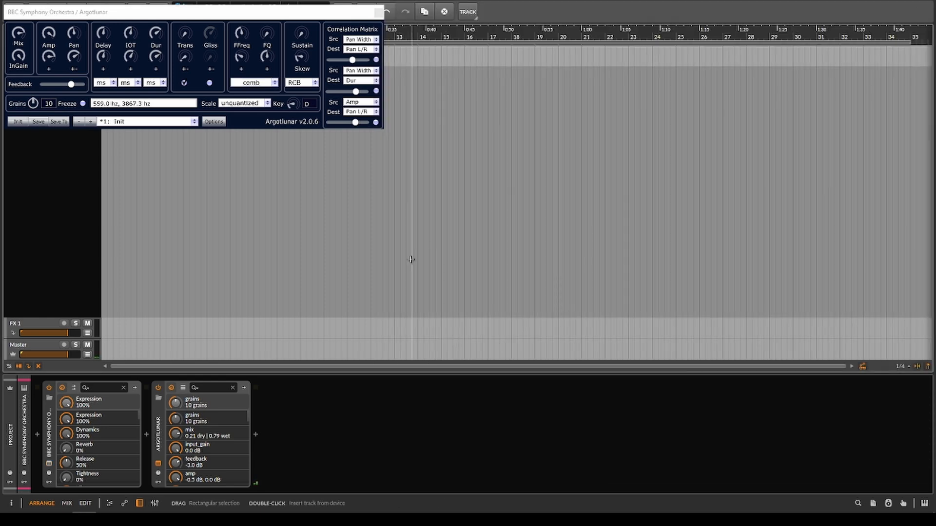
pyautogui.click(255, 434)
pyautogui.click(118, 214)
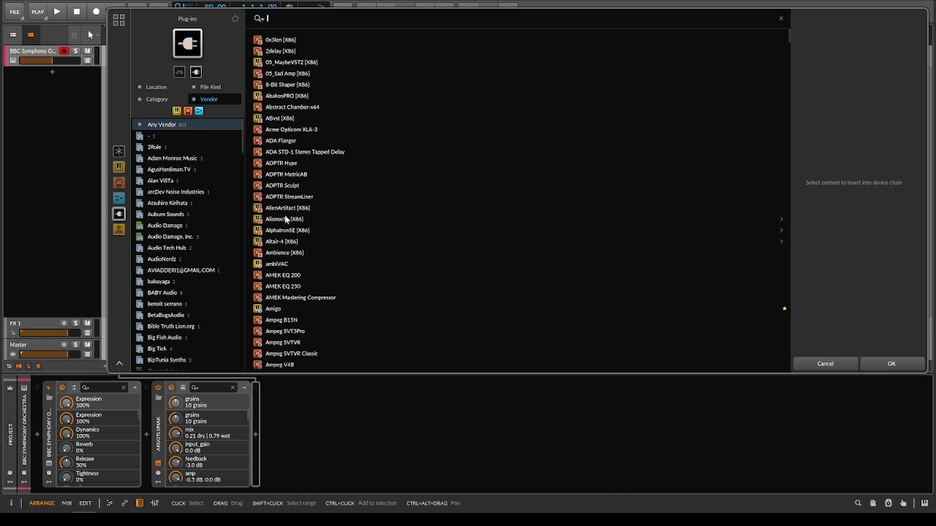
pyautogui.scroll(-4, 313, 224)
pyautogui.scroll(-15, 190, 273)
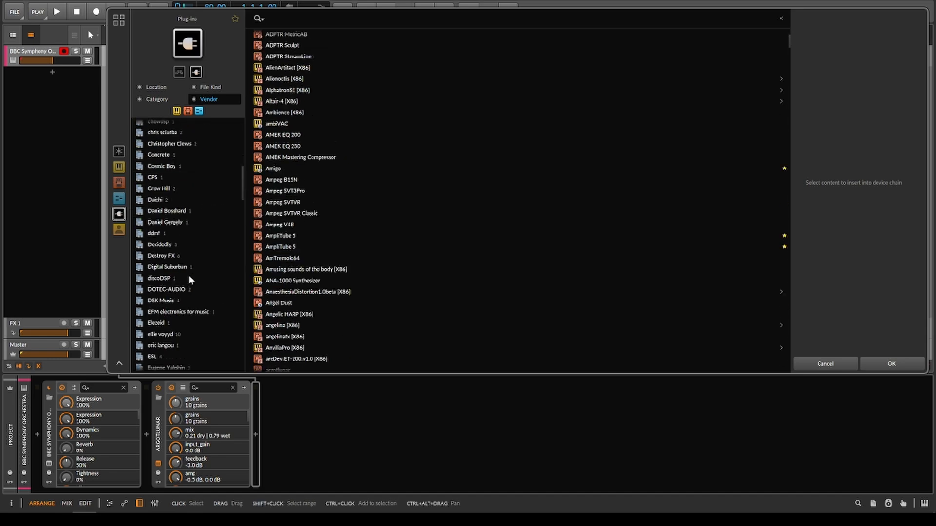
pyautogui.scroll(-12, 190, 279)
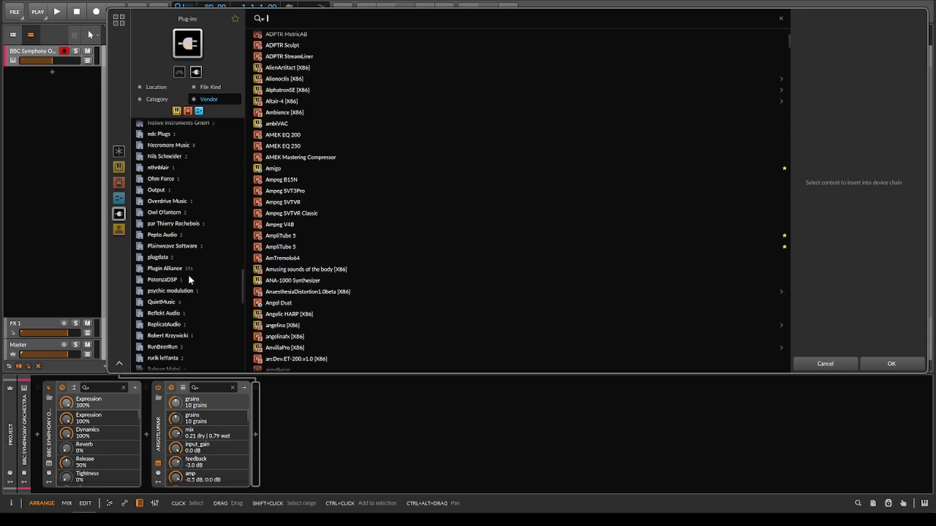
pyautogui.click(202, 204)
pyautogui.scroll(-5, 204, 218)
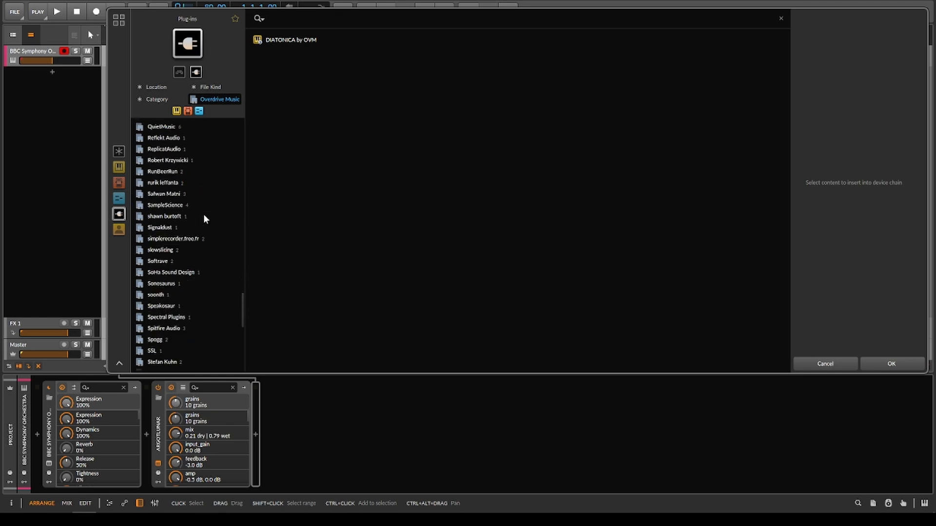
pyautogui.scroll(-5, 205, 219)
# - Insert the Hall One reverb preset from the audio effects after Argotlunar
pyautogui.click(119, 183)
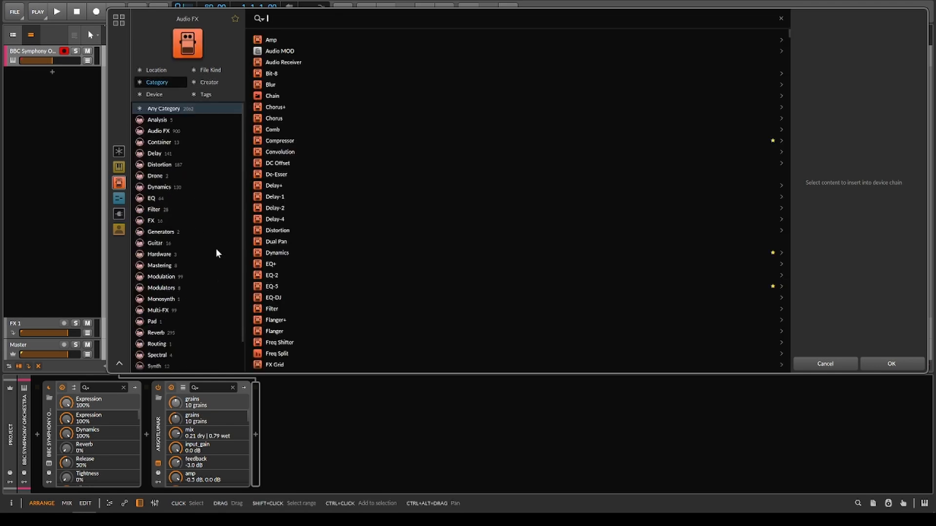
pyautogui.scroll(-2, 215, 254)
pyautogui.click(176, 300)
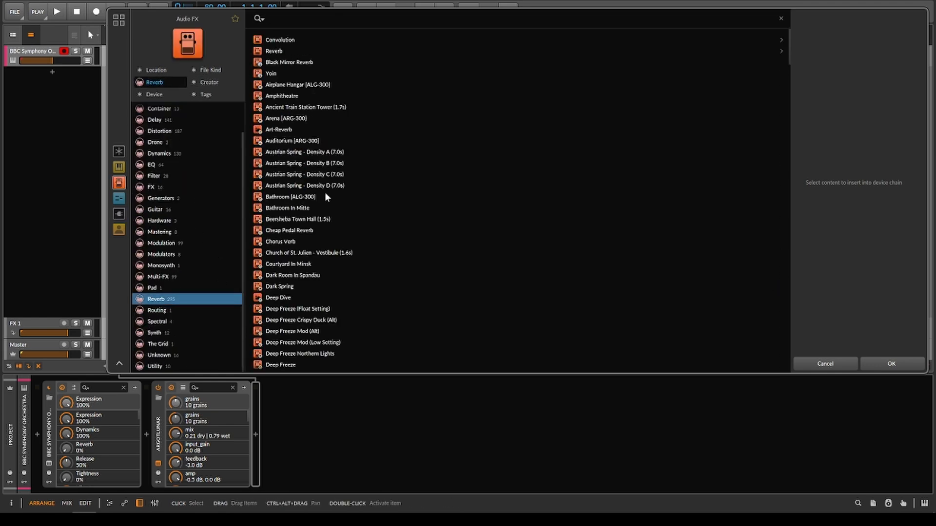
pyautogui.scroll(-5, 286, 246)
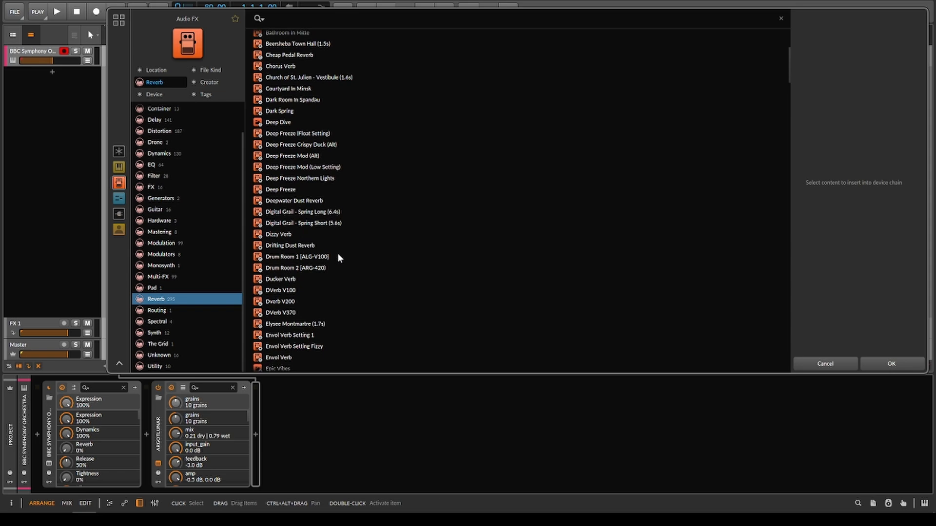
pyautogui.scroll(-5, 340, 258)
pyautogui.scroll(-10, 340, 255)
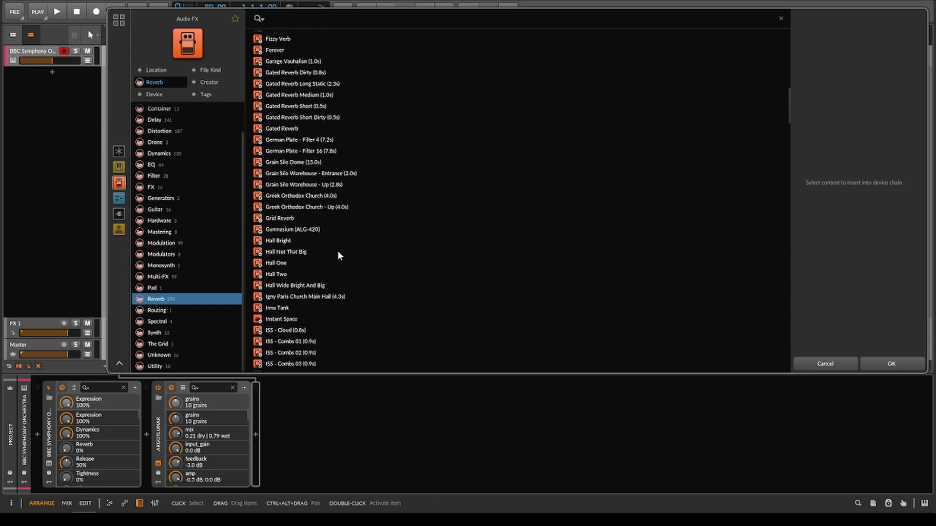
pyautogui.scroll(2, 319, 139)
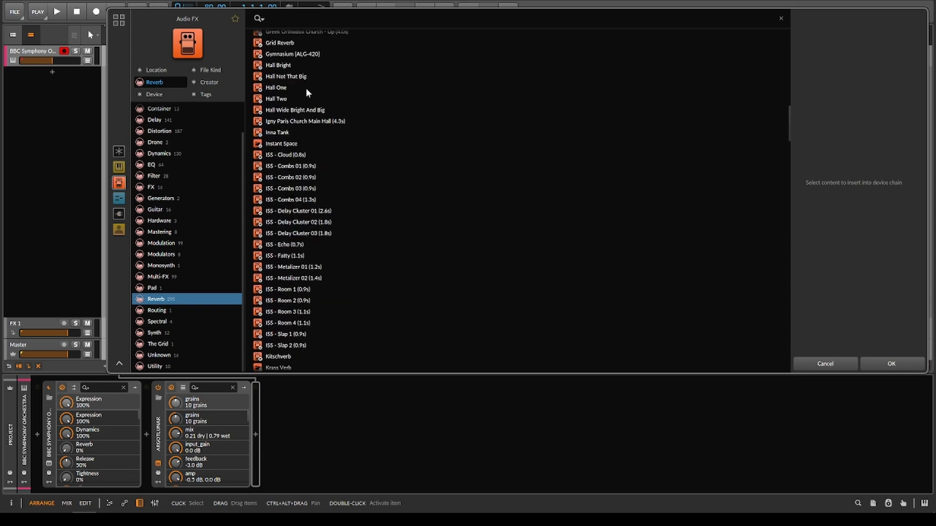
pyautogui.click(308, 88)
pyautogui.click(891, 363)
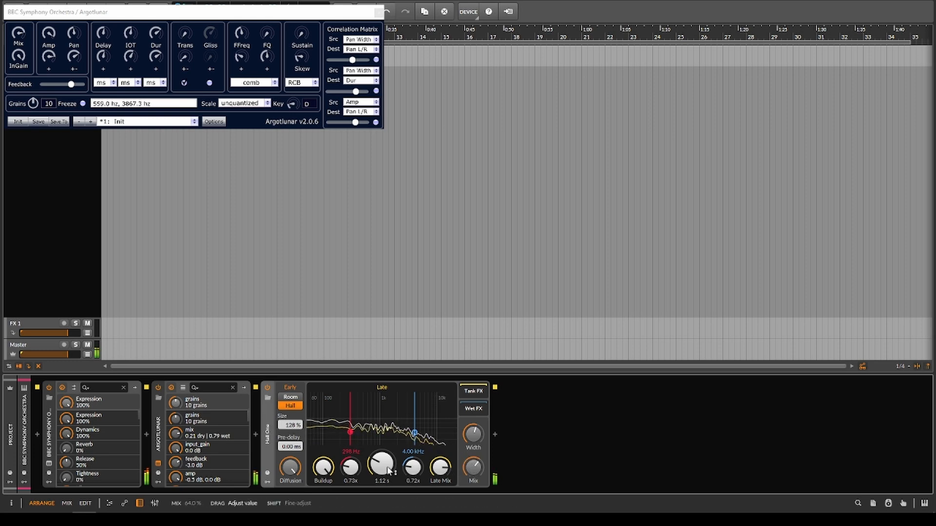
# - Set Argotlunar's mix to 0.28 dry and 0.72 wet, feedback to -11.5 dB and grains to 20
pyautogui.moveTo(18, 33)
pyautogui.mouseDown()
pyautogui.moveTo(18, 7)
pyautogui.moveTo(16, 45)
pyautogui.mouseUp()
pyautogui.moveTo(71, 85); pyautogui.dragTo(35, 36)
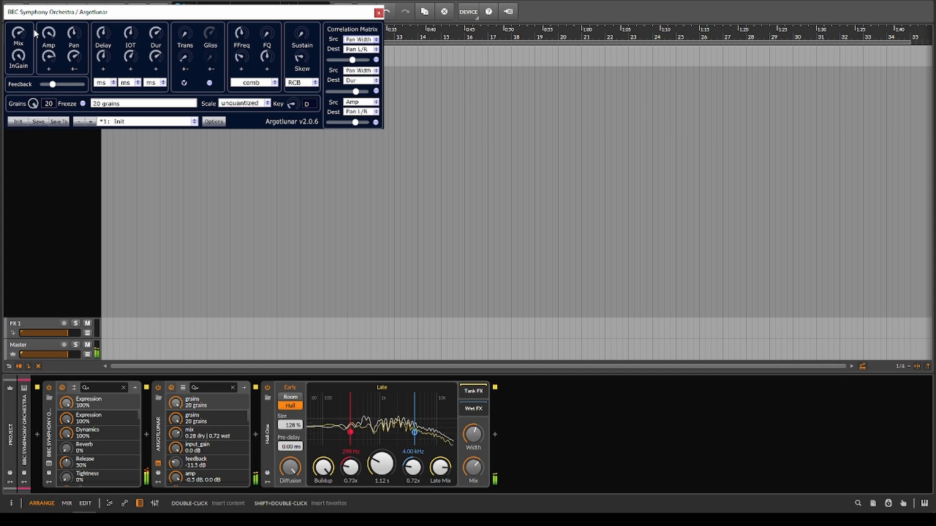
# - Move Argotlunar behind the Hall One reverb in the device chain
pyautogui.moveTo(158, 410); pyautogui.dragTo(474, 408)
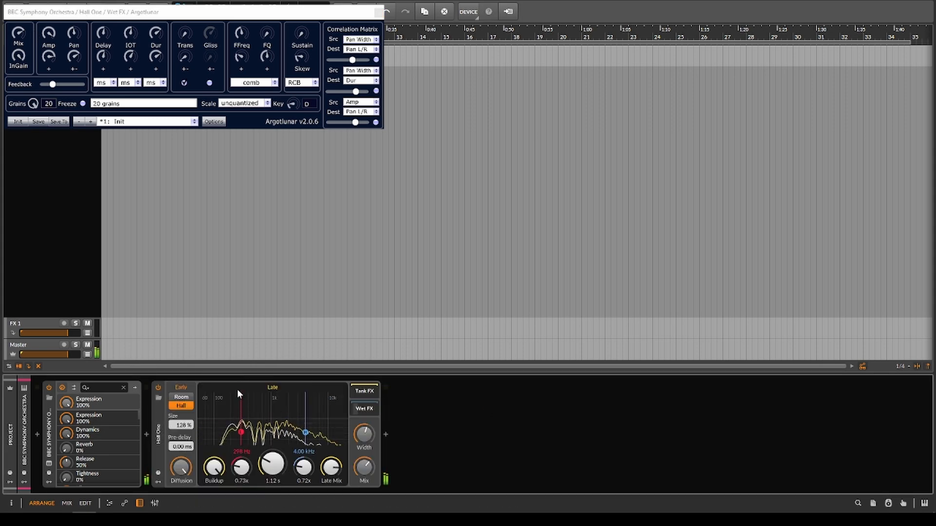
pyautogui.hotkey('ctrl', 'z')
pyautogui.moveTo(160, 408); pyautogui.dragTo(475, 426)
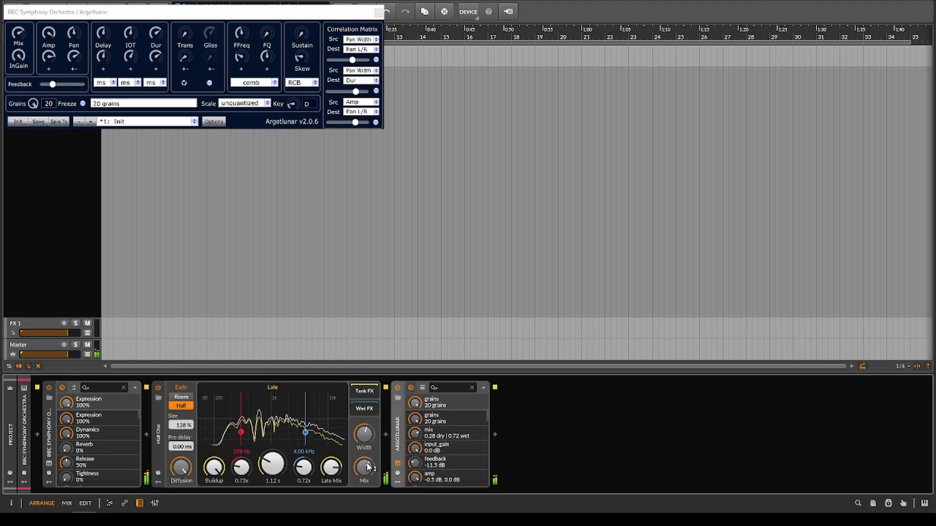
# - Add the Dark Room In Spandau reverb at the end of the chain and move Argotlunar back ahead of Hall One
pyautogui.click(493, 434)
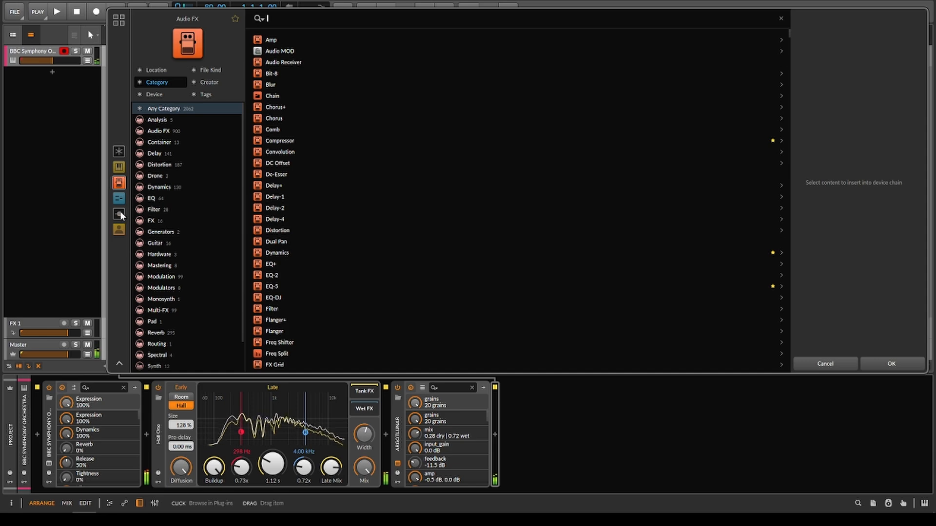
pyautogui.scroll(-1, 171, 309)
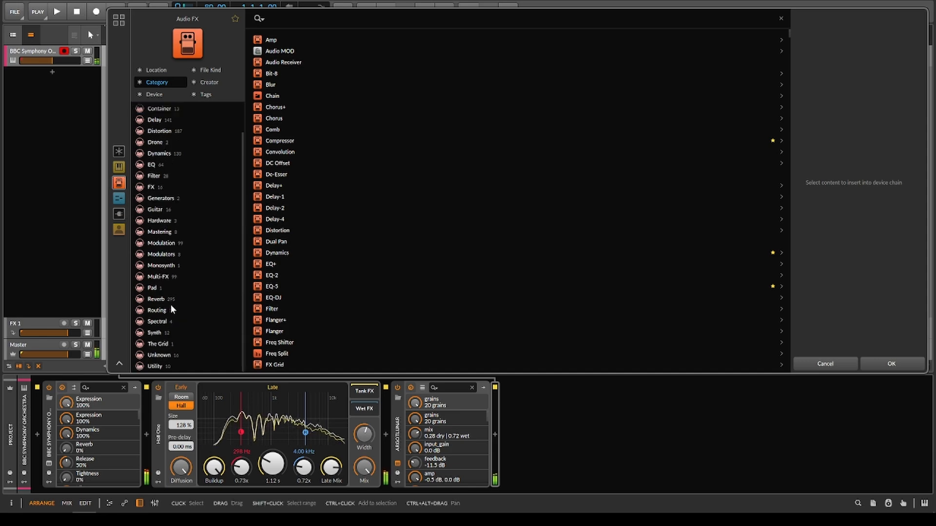
pyautogui.click(175, 298)
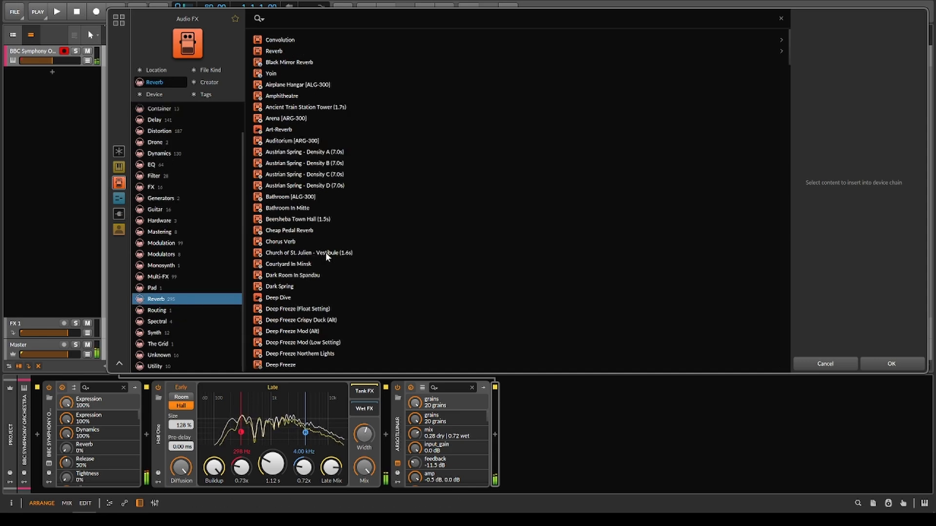
pyautogui.click(317, 275)
pyautogui.press('Return')
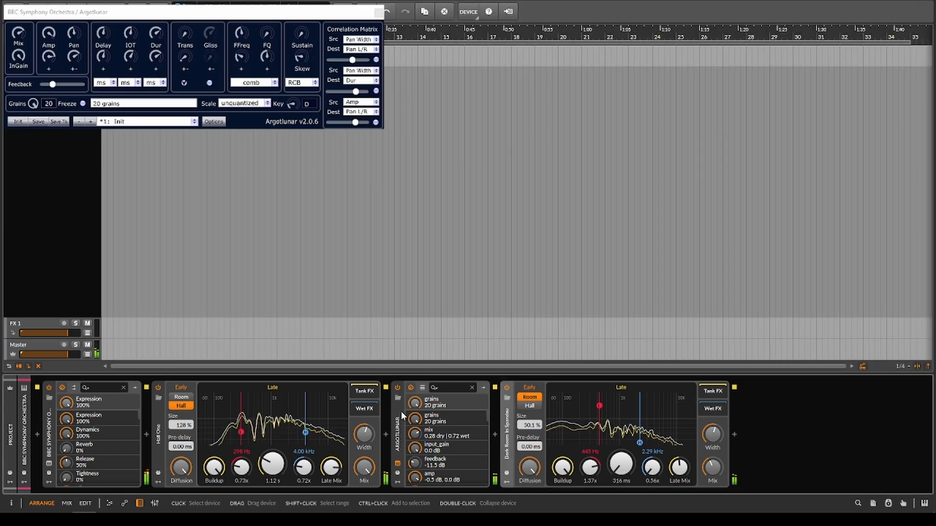
pyautogui.moveTo(401, 411); pyautogui.dragTo(188, 422)
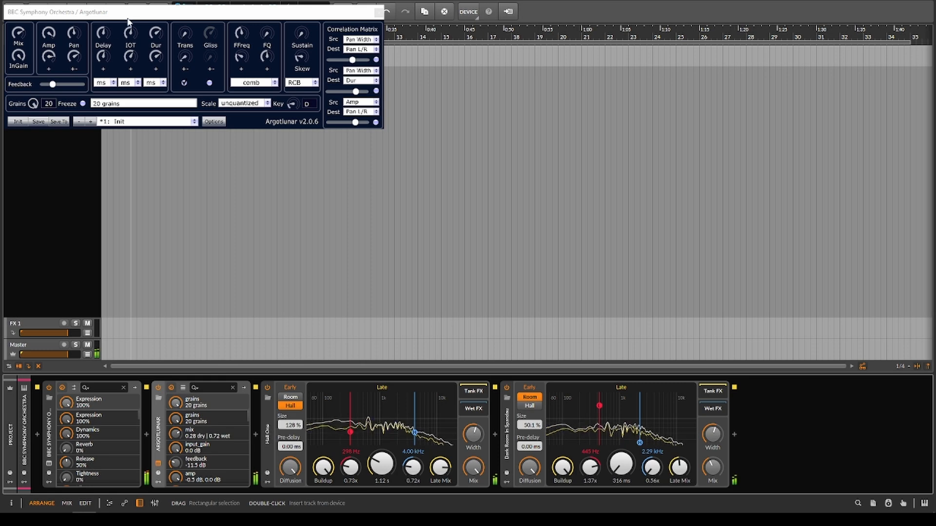
# - Raise Argotlunar's transposition, adjust the delay, and set amp to -0.0, 0.0 dB, feedback to -2.3 dB and sustain to 50.4
pyautogui.moveTo(127, 19); pyautogui.dragTo(177, 31)
pyautogui.moveTo(234, 46); pyautogui.dragTo(235, 21)
pyautogui.moveTo(152, 46); pyautogui.dragTo(99, 37)
pyautogui.moveTo(98, 68); pyautogui.dragTo(98, 48)
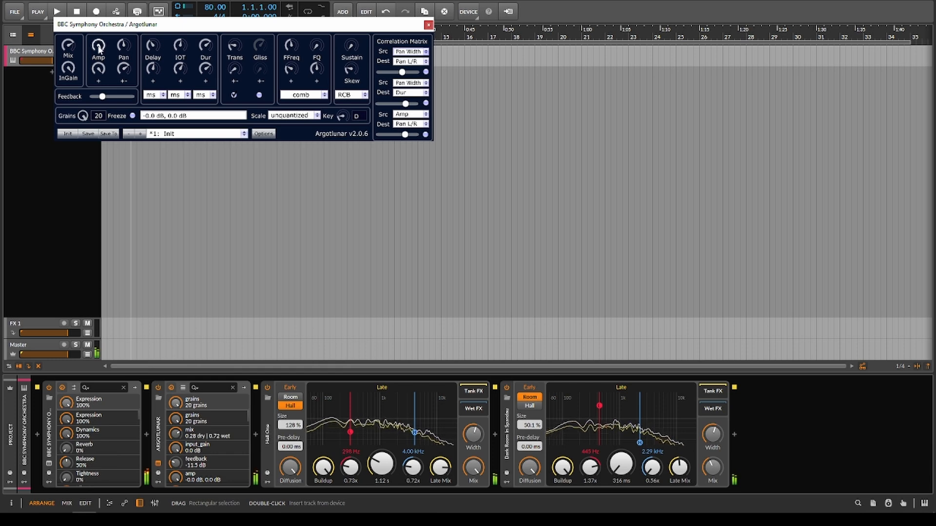
pyautogui.moveTo(102, 97); pyautogui.dragTo(123, 96)
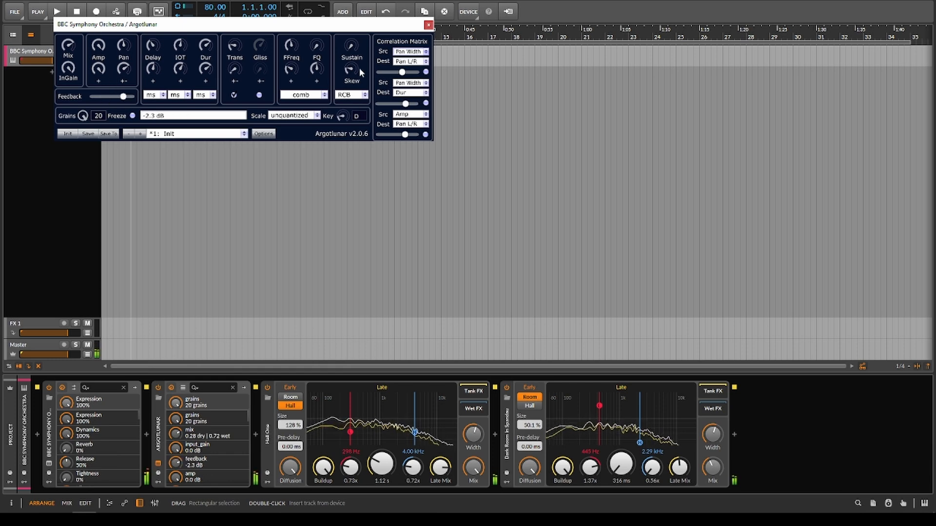
pyautogui.moveTo(351, 47); pyautogui.dragTo(349, 22)
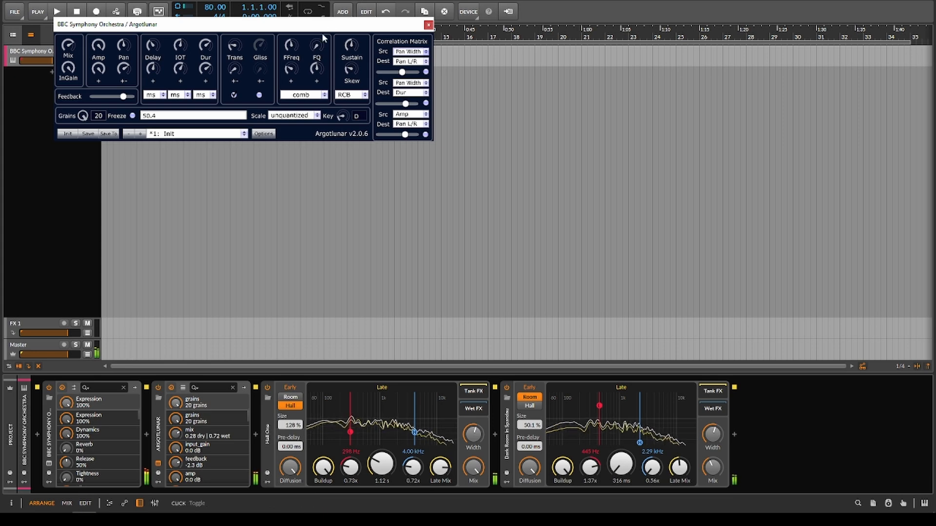
# - Raise the amounts of all three correlation slots to +100%
pyautogui.moveTo(405, 135); pyautogui.dragTo(430, 136)
pyautogui.moveTo(402, 73); pyautogui.dragTo(434, 75)
pyautogui.moveTo(405, 103); pyautogui.dragTo(446, 103)
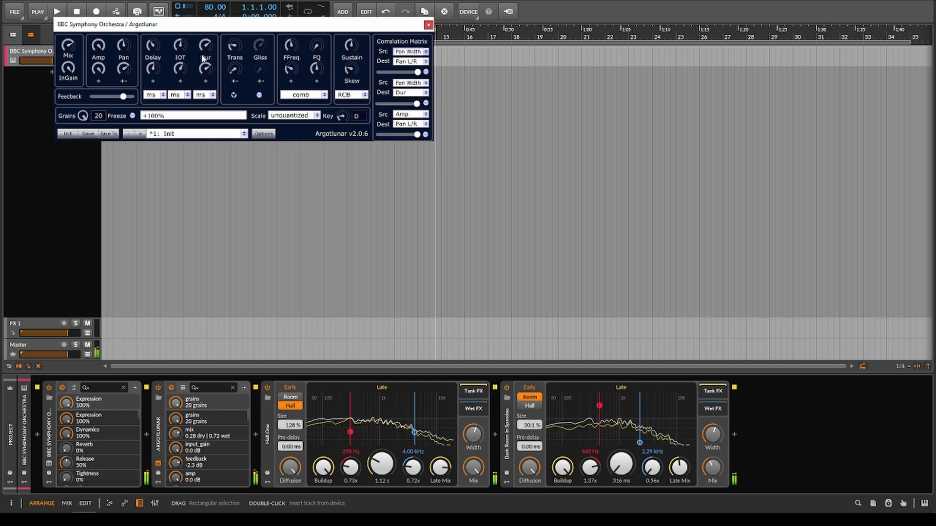
# - Set the grains' pan to 0.84L, 0.49R, keep the scale unquantized and enable the glissando
pyautogui.moveTo(123, 47); pyautogui.dragTo(127, 71)
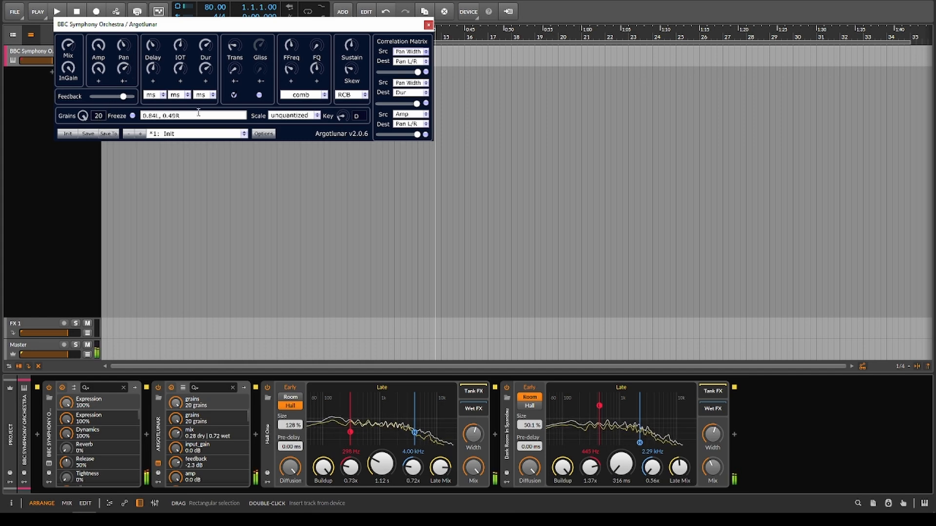
pyautogui.click(302, 116)
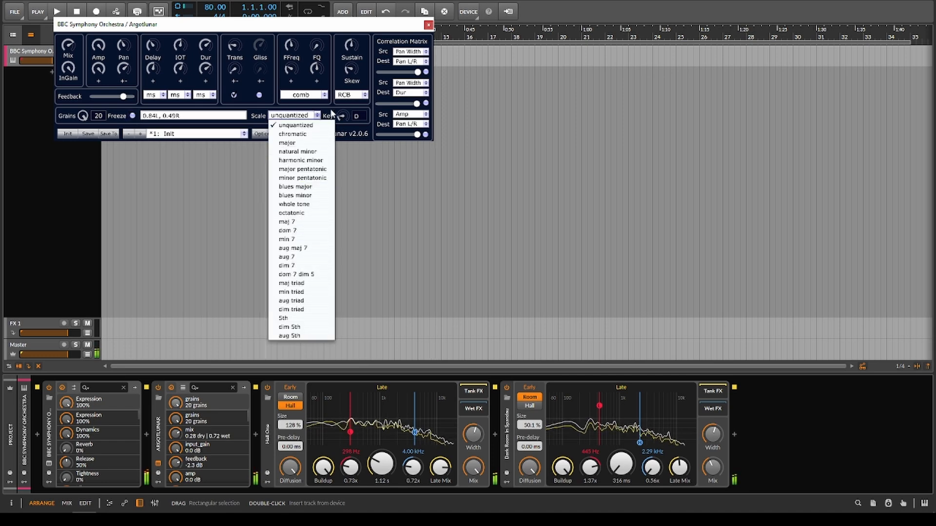
pyautogui.click(331, 110)
pyautogui.click(259, 95)
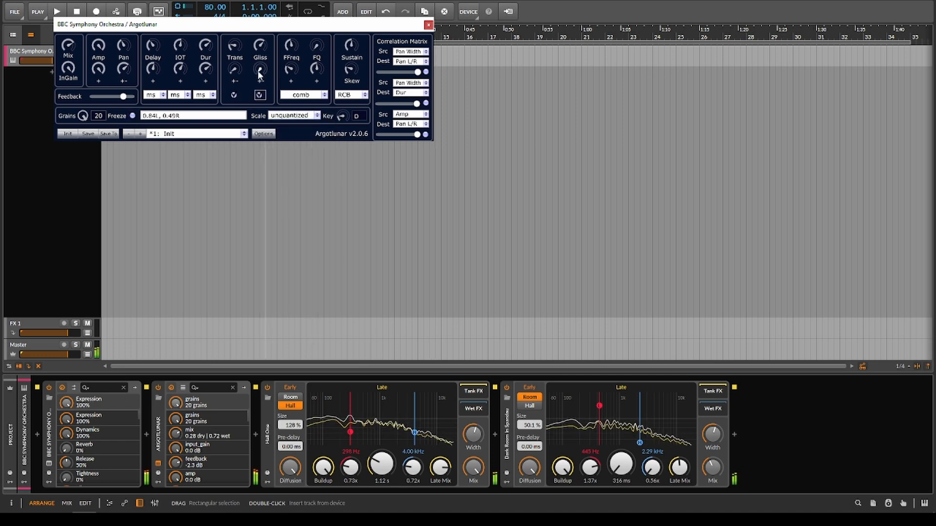
# - Set Argotlunar's glissando range to -326 c., 1670 c., increase the transposition variation and lower the grain duration and delay
pyautogui.moveTo(268, 38); pyautogui.dragTo(270, 18)
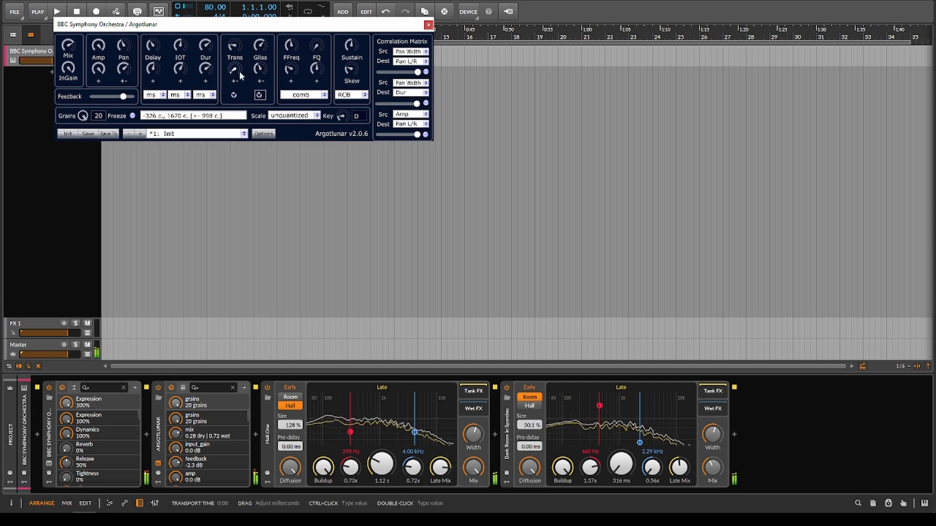
pyautogui.moveTo(236, 71); pyautogui.dragTo(207, 9)
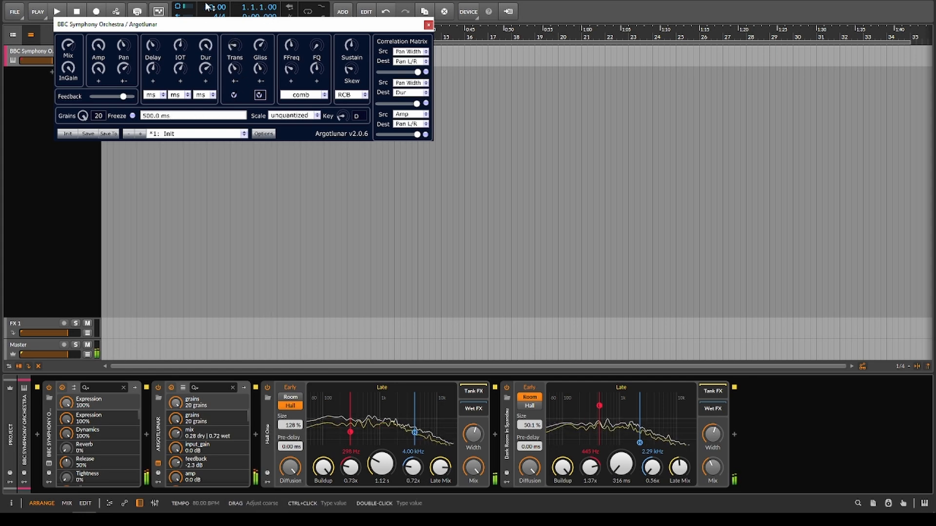
pyautogui.moveTo(204, 45); pyautogui.dragTo(197, 116)
pyautogui.moveTo(157, 44); pyautogui.dragTo(157, 86)
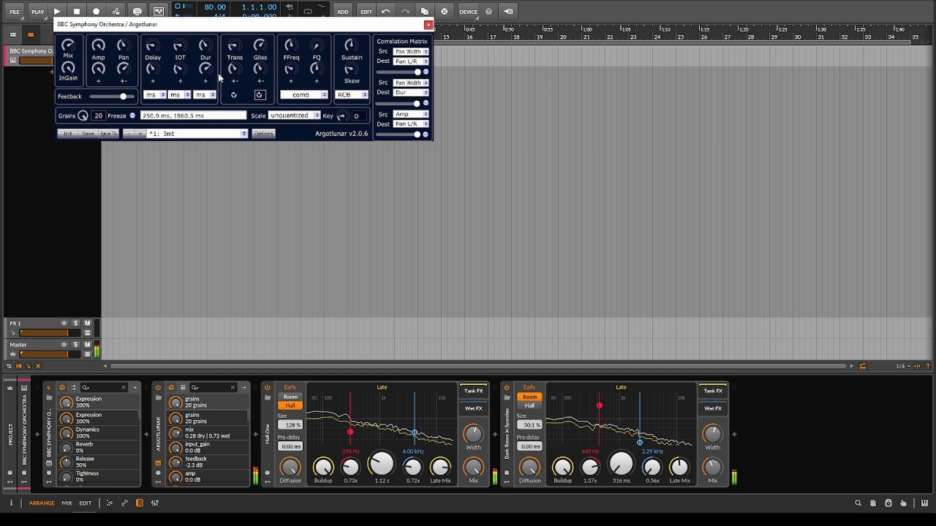
# - Bypass the Dark Room In Spandau and Hall One reverbs to hear Argotlunar without them, and re-enable both
pyautogui.moveTo(386, 30); pyautogui.dragTo(575, 37)
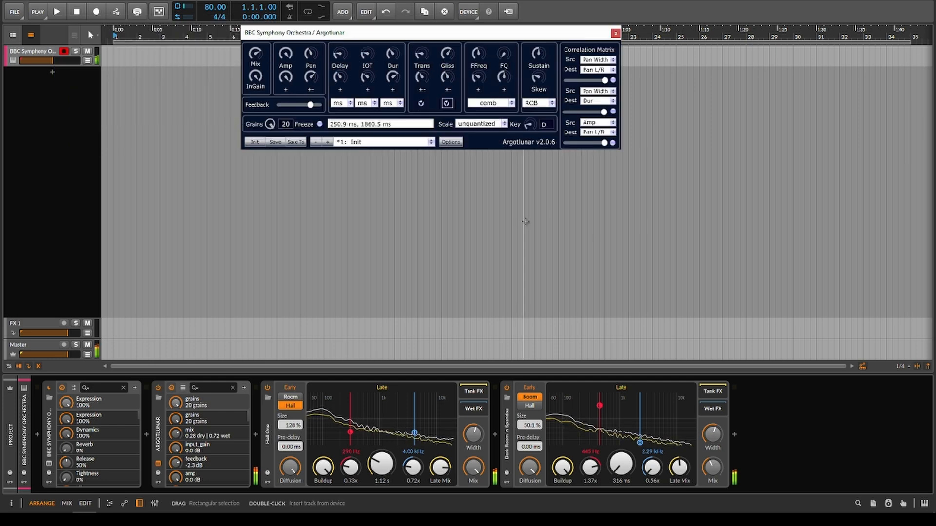
pyautogui.click(507, 387)
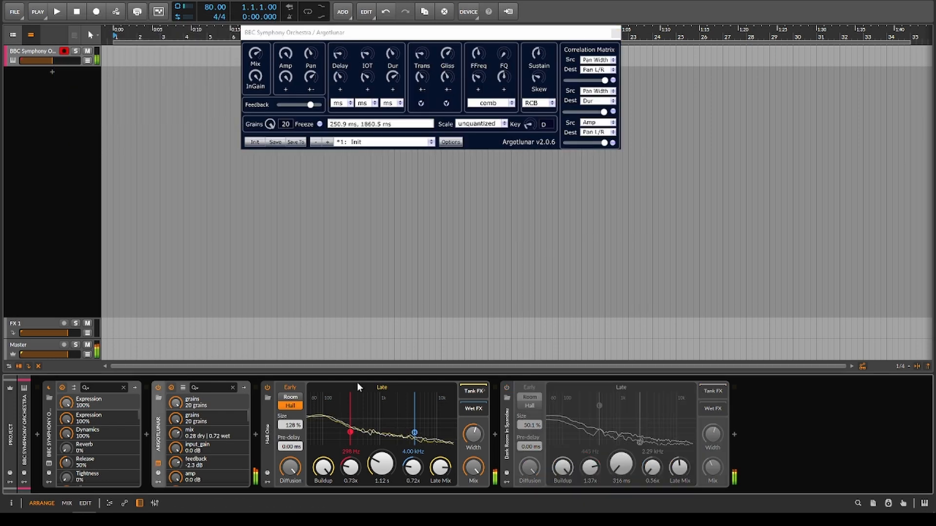
pyautogui.click(268, 388)
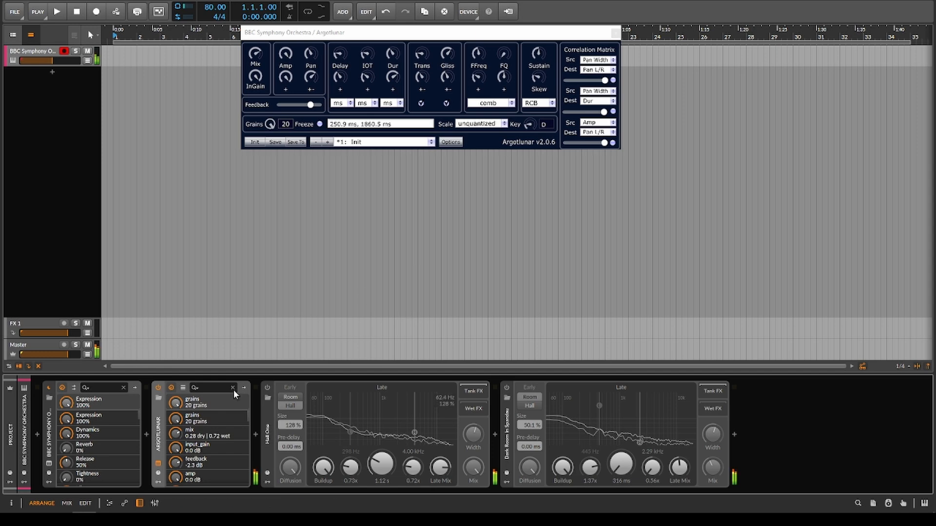
pyautogui.click(268, 388)
pyautogui.click(507, 387)
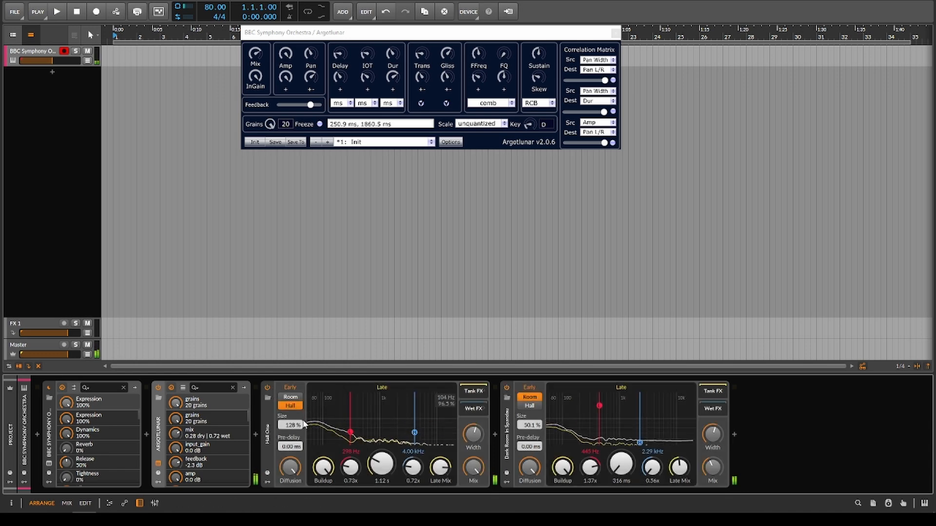
# - Move Argotlunar between Hall One and Dark Room In Spandau, and raise the Dark Room reverb's mix
pyautogui.moveTo(157, 404); pyautogui.dragTo(494, 405)
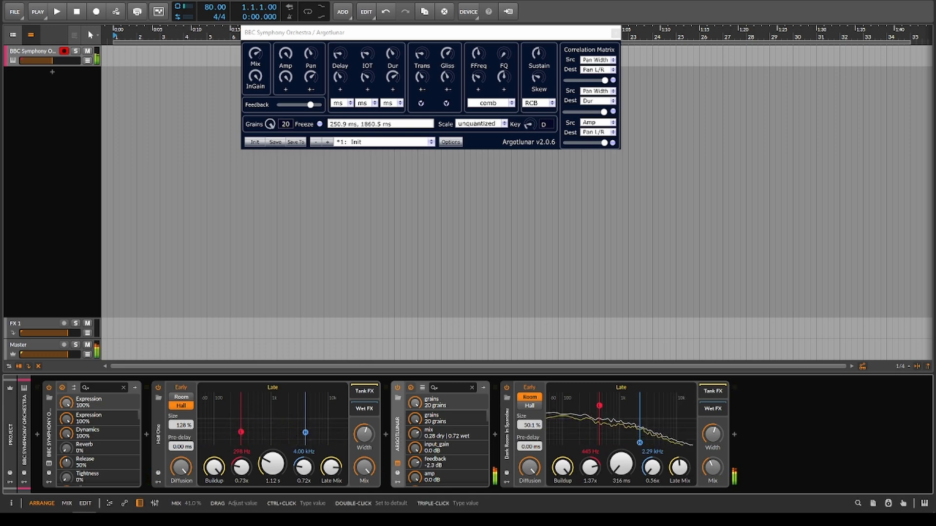
pyautogui.moveTo(713, 467); pyautogui.dragTo(713, 447)
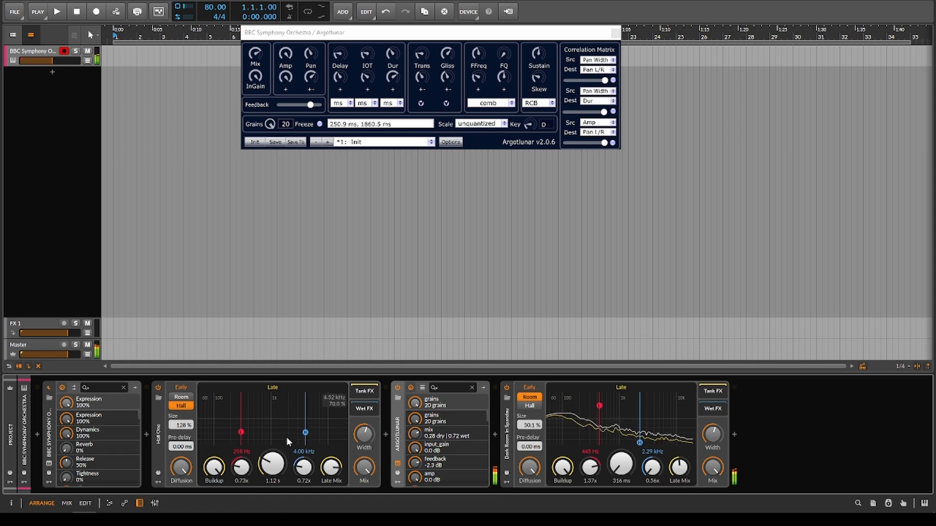
# - Set Hall One's high band split to 11.2 kHz and low split to 827 Hz, and move Argotlunar back ahead of Hall One
pyautogui.moveTo(305, 433); pyautogui.dragTo(332, 439)
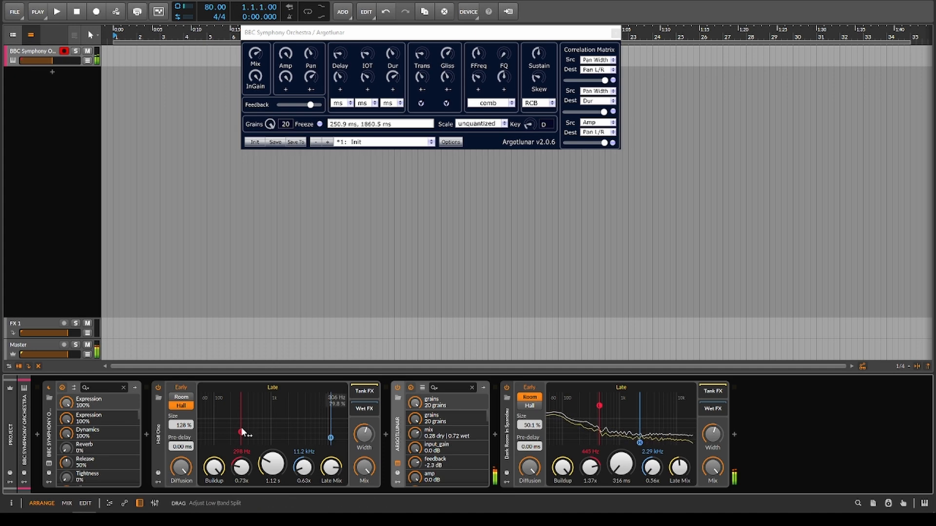
pyautogui.moveTo(241, 432); pyautogui.dragTo(267, 424)
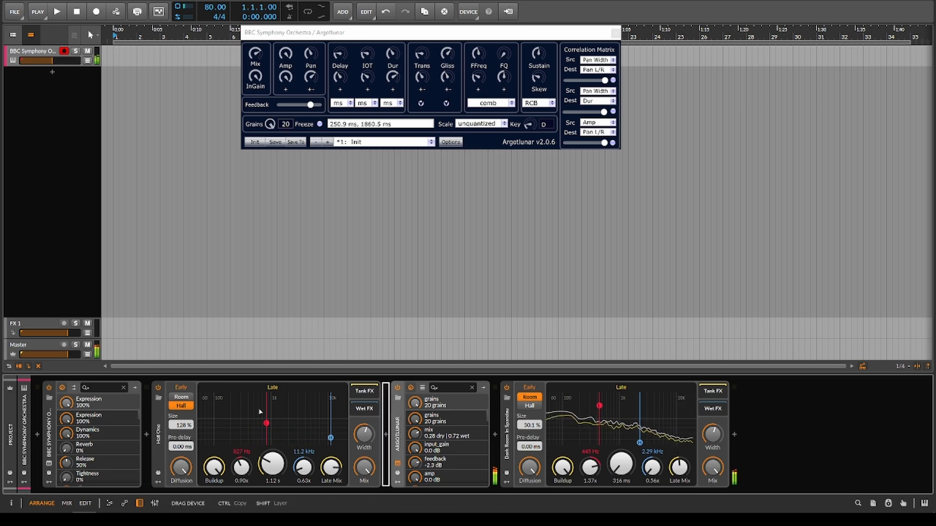
pyautogui.moveTo(397, 429); pyautogui.dragTo(186, 411)
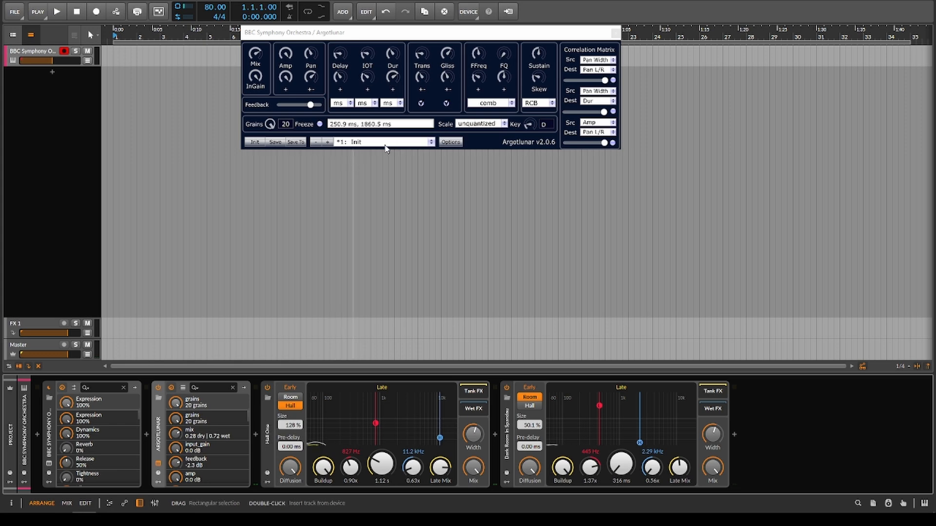
# - Bring the Argotlunar window into focus and shift it slightly over the arrangement area
pyautogui.click(368, 39)
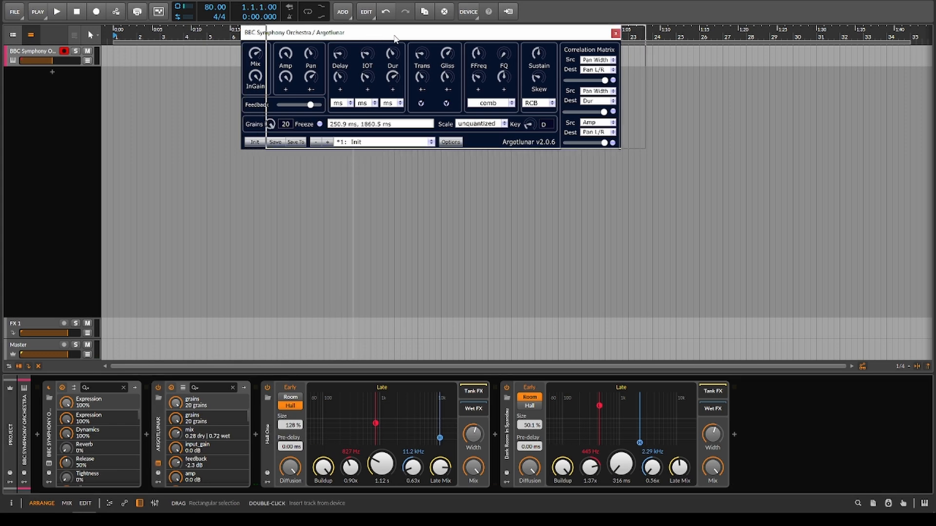
pyautogui.moveTo(368, 39); pyautogui.dragTo(409, 38)
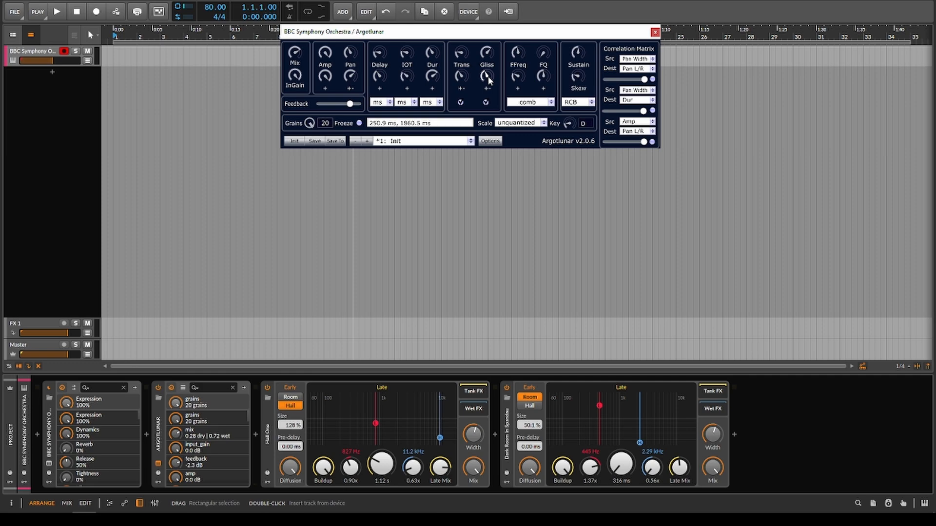